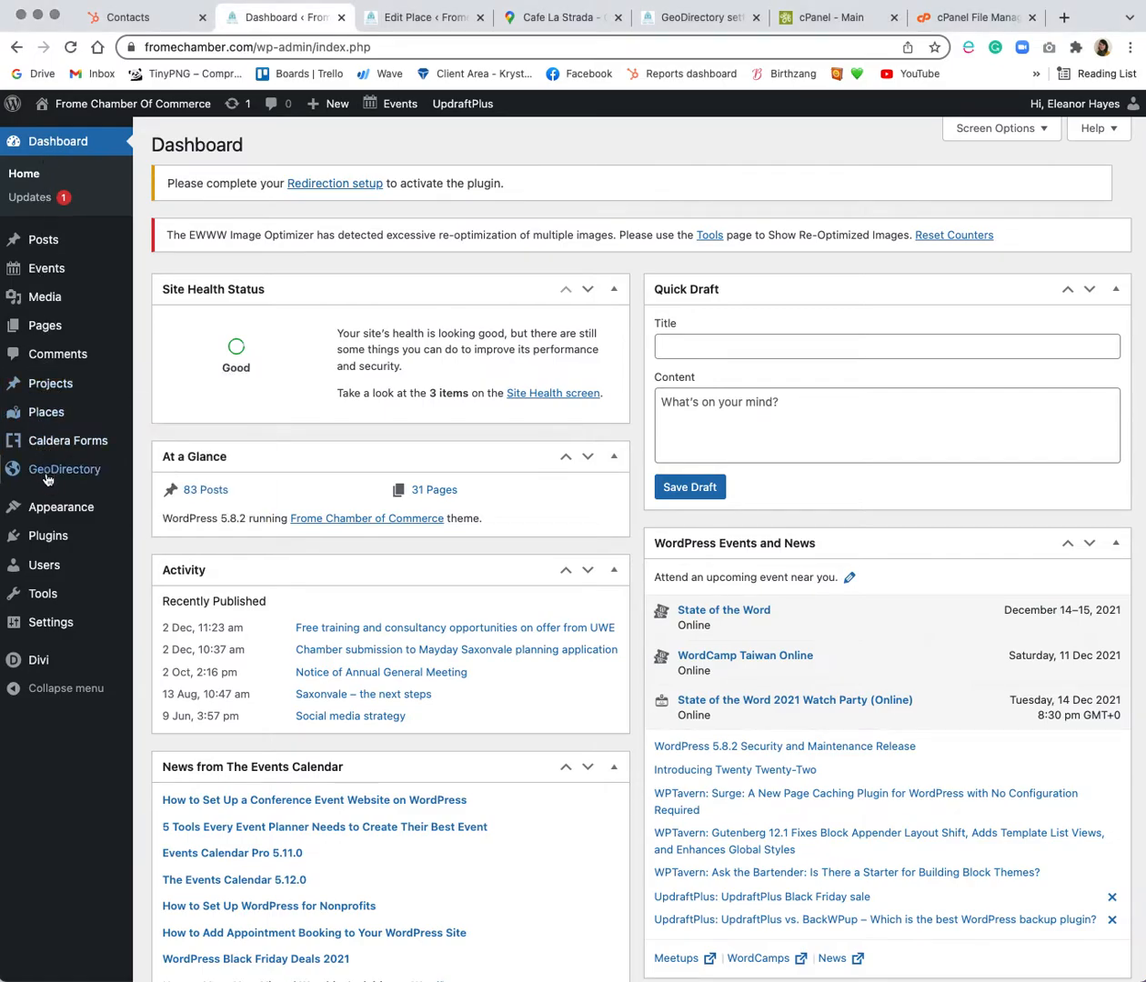
Step: Open the list of places and look over the existing directory entries
mouse_move(46, 473)
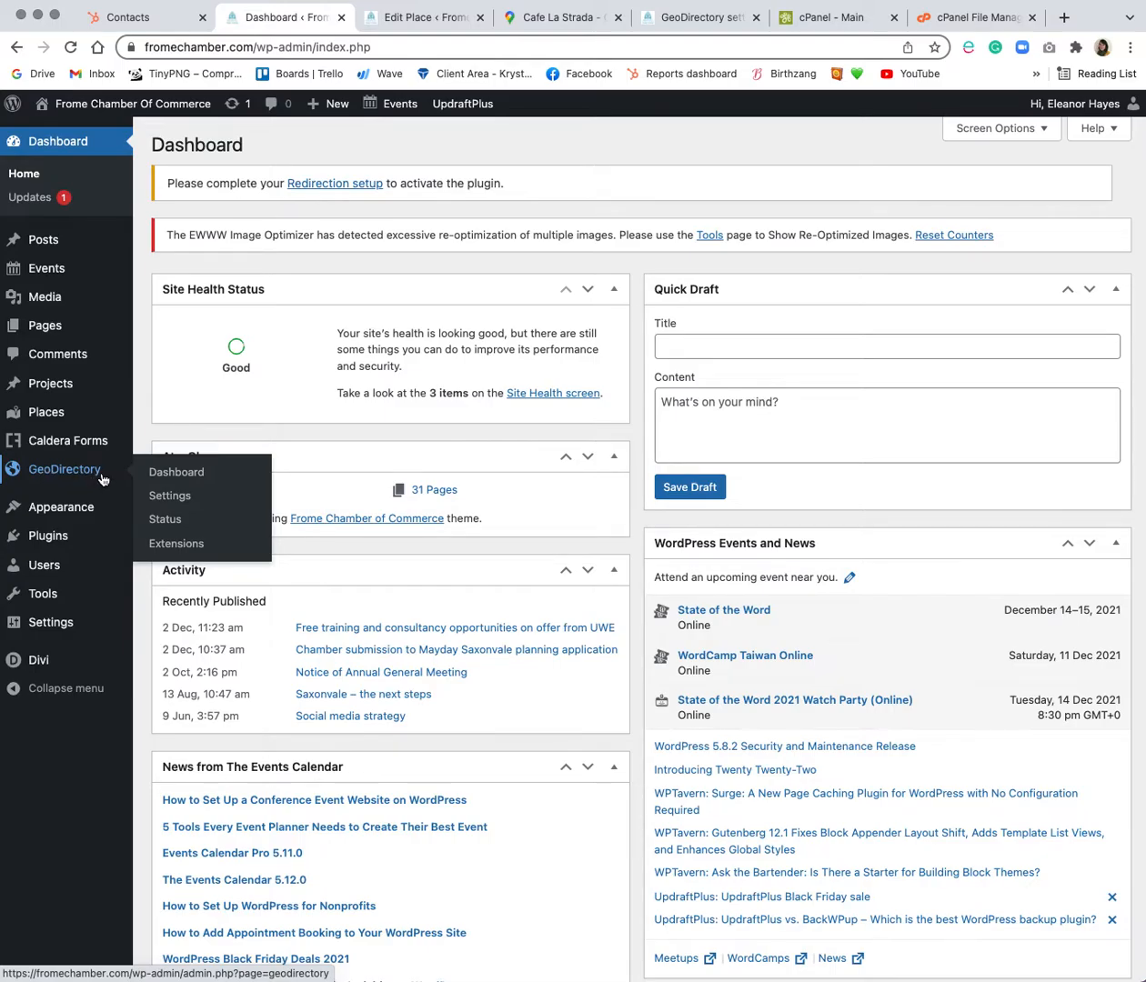
mouse_move(66, 419)
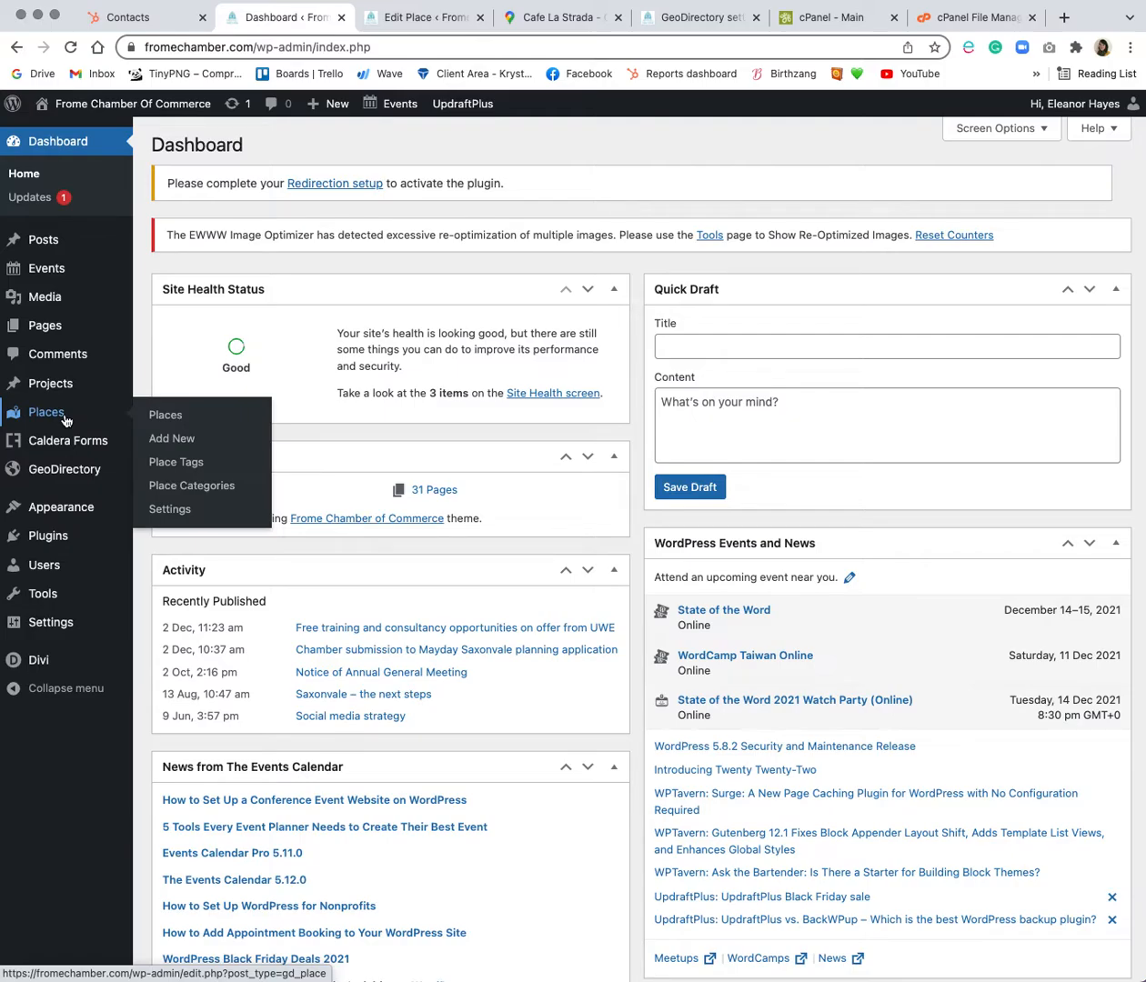
click(48, 416)
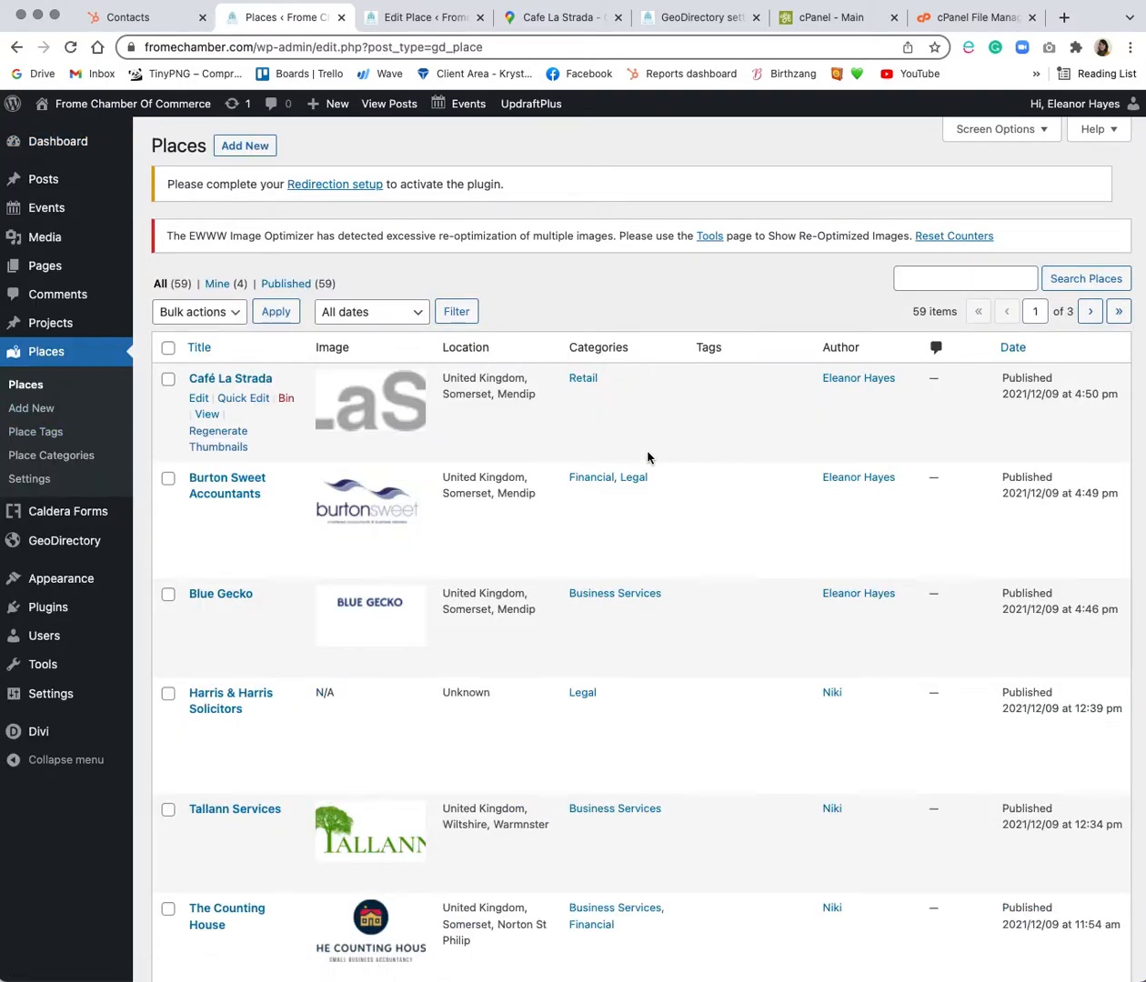
scroll(647, 454, down, 5)
scroll(636, 453, up, 5)
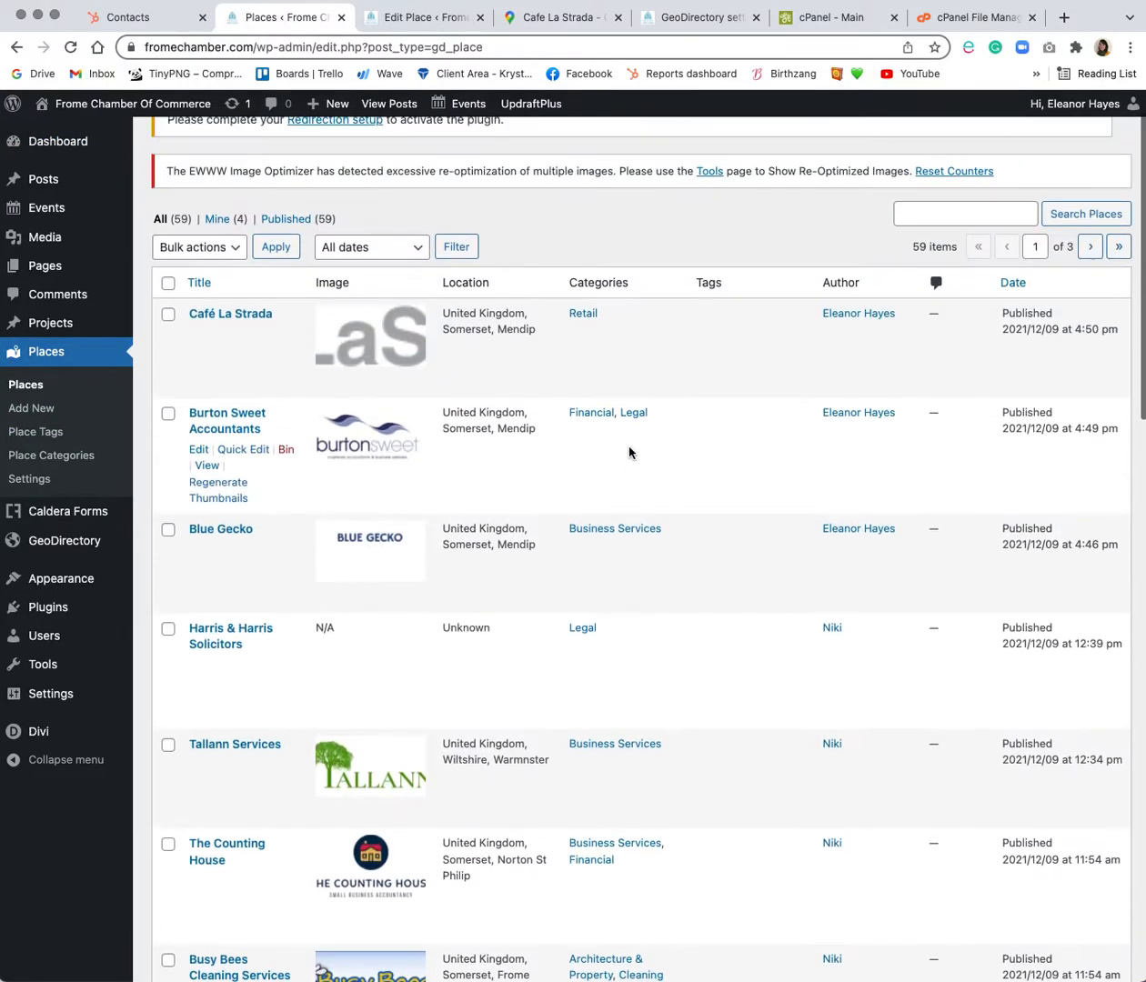
scroll(628, 452, up, 1)
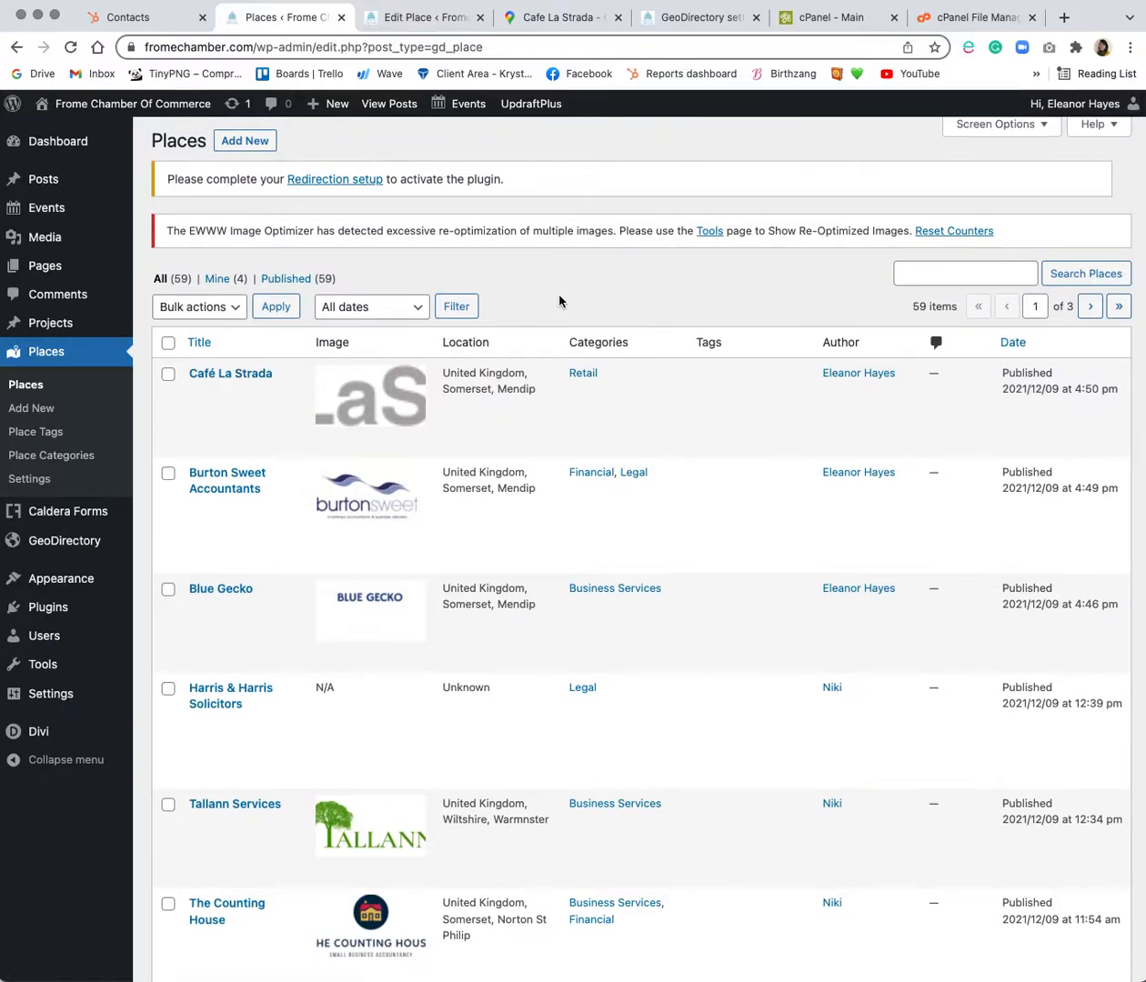
scroll(518, 266, up, 1)
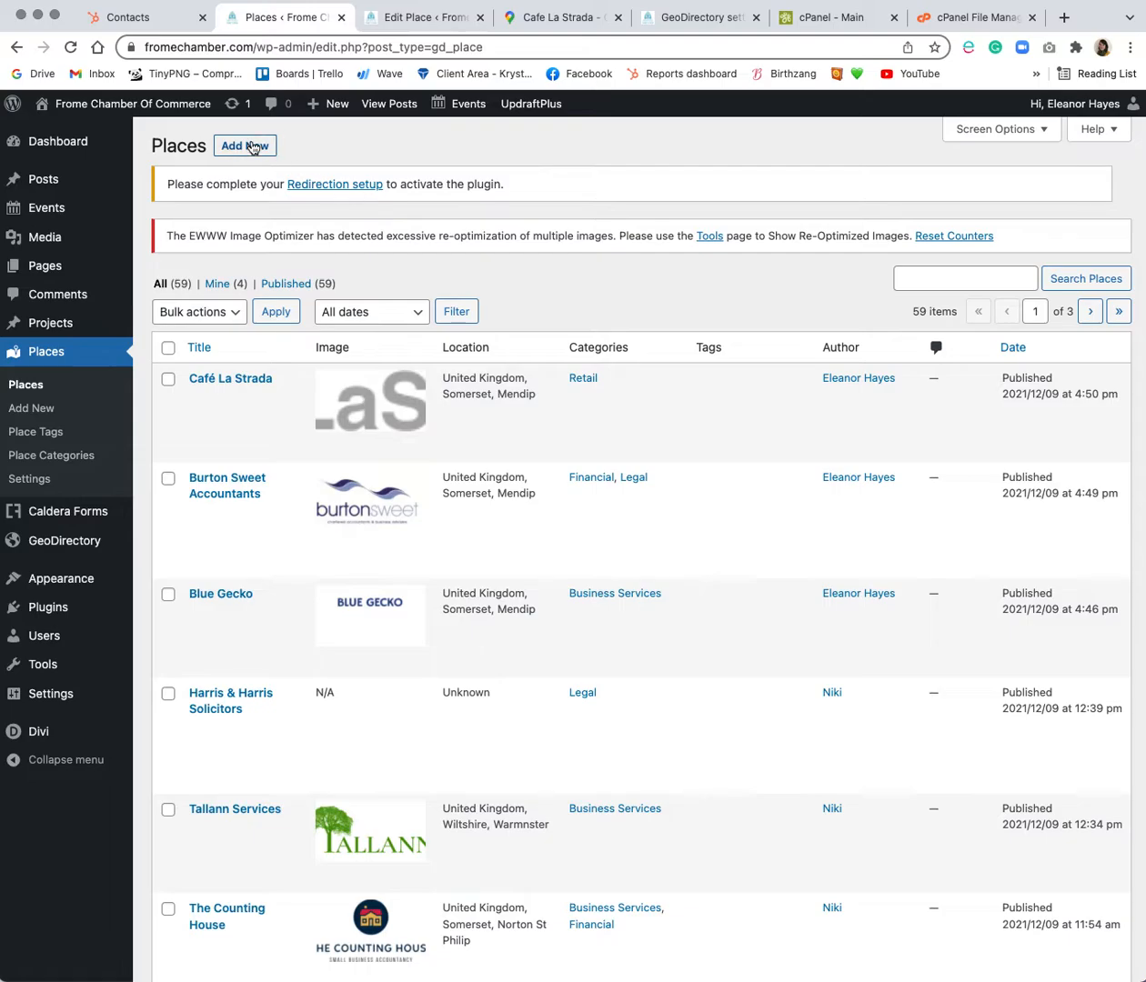
Step: Start a new place listing and title it "Cheese and Grain"
click(252, 147)
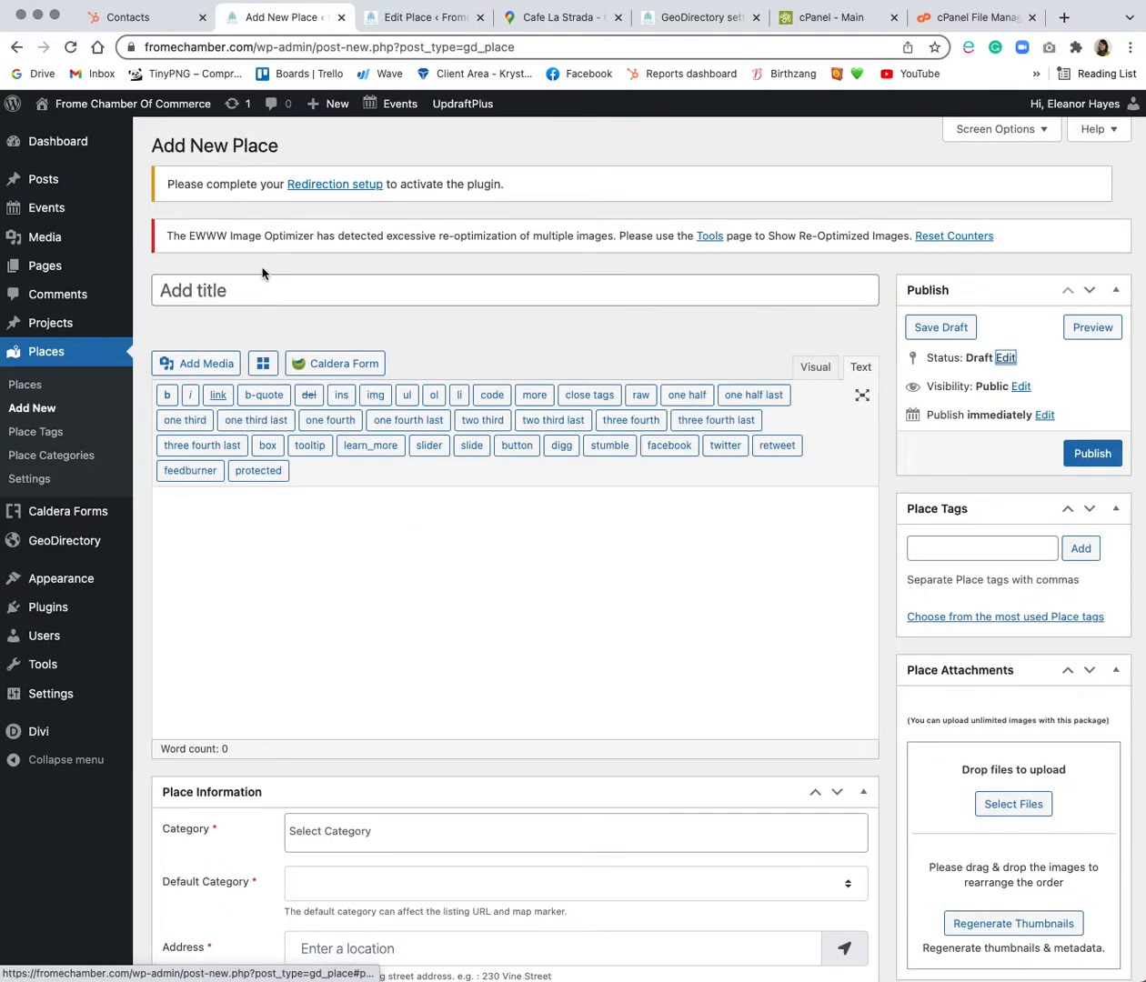
click(252, 284)
text(Cheese and Grain)
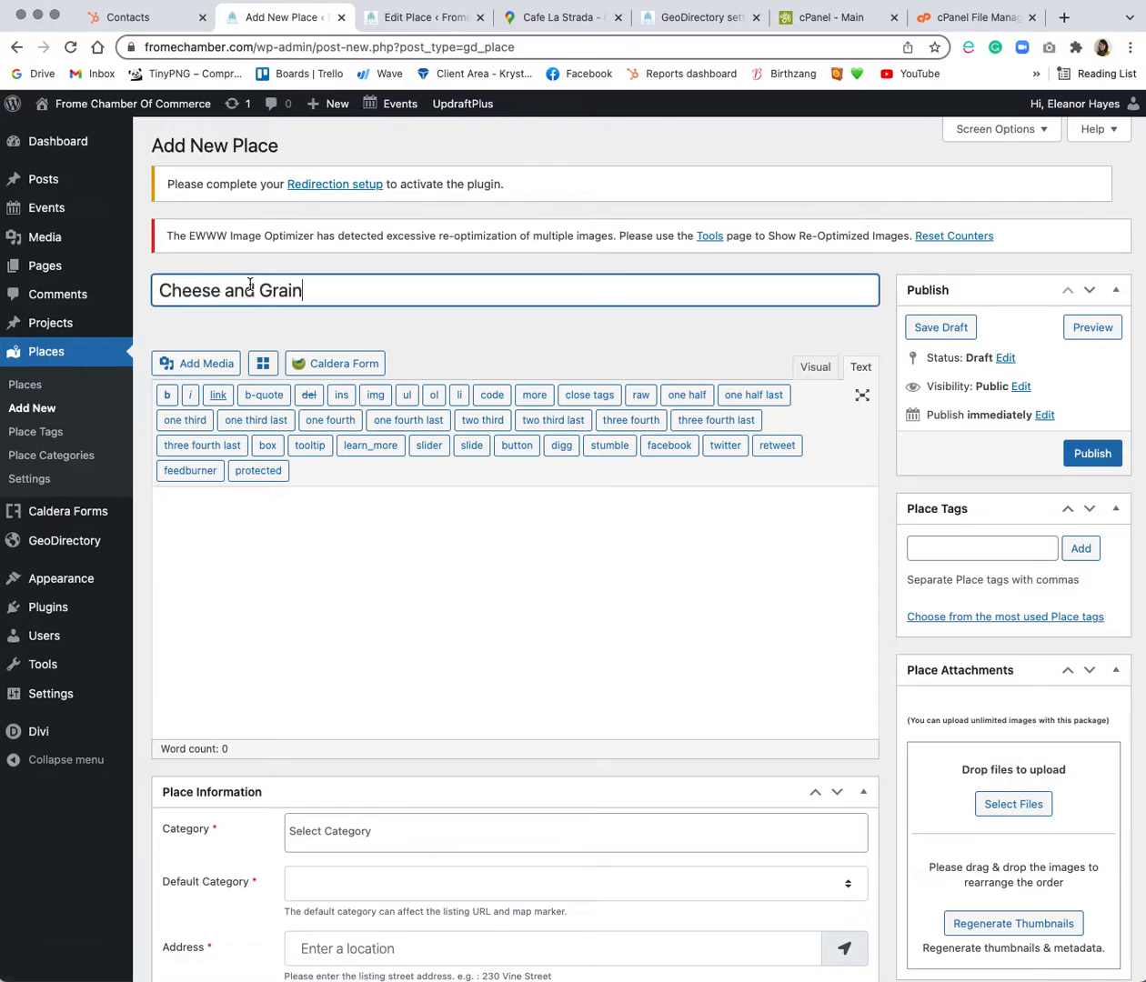
Step: Copy the listing title, search Google Maps for it, open the Cheese & Grain venue and bring up its map coordinates
drag(307, 288, 165, 293)
key(ctrl+c)
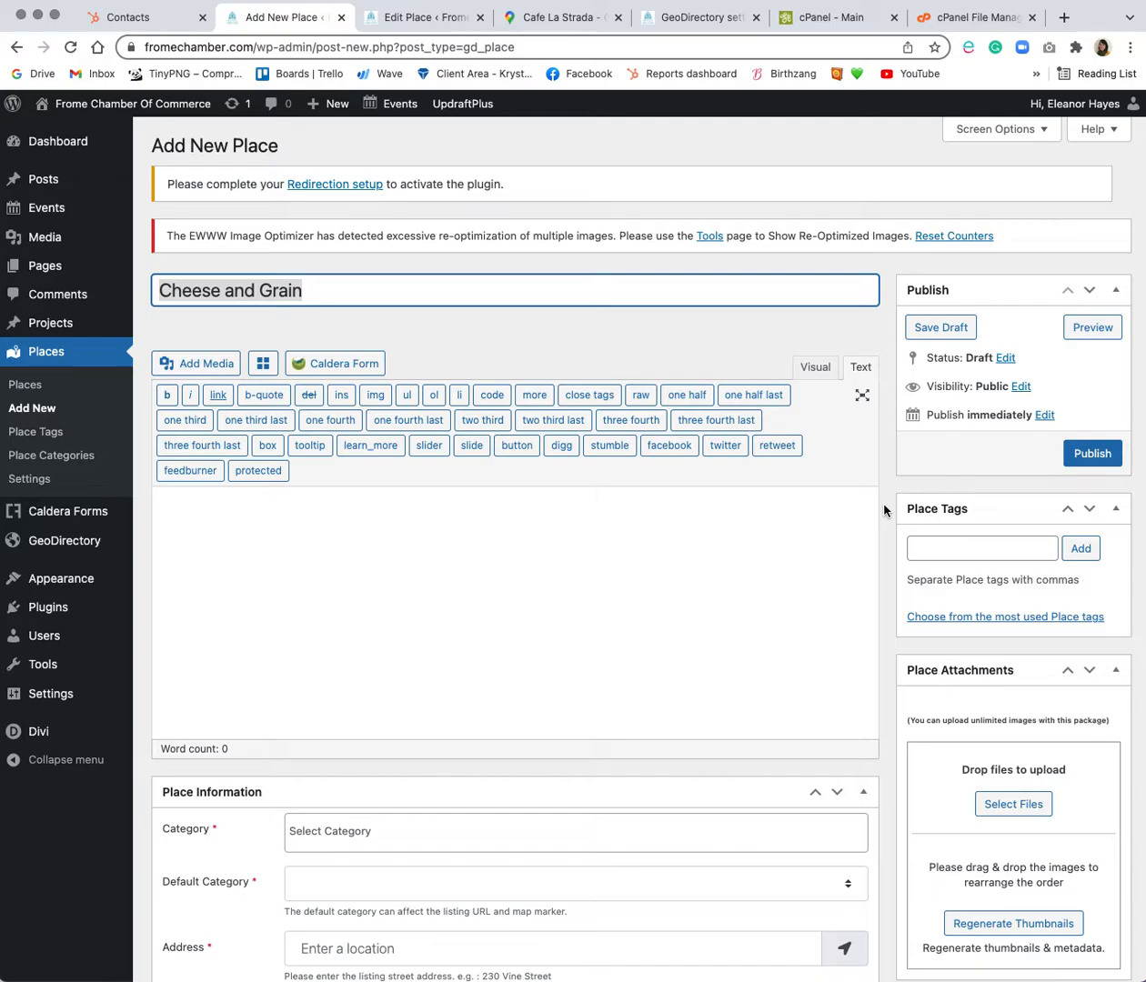
scroll(884, 510, down, 7)
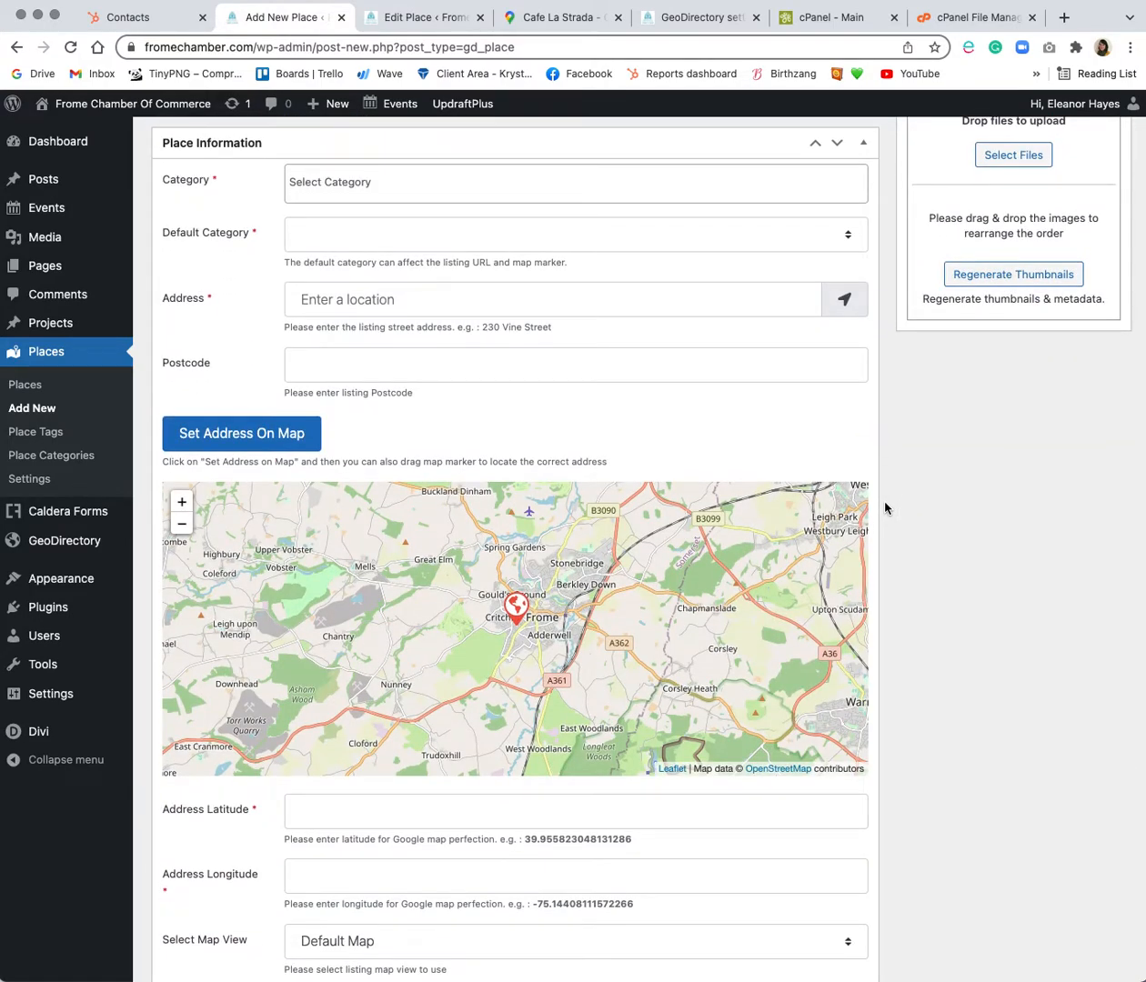
scroll(884, 508, up, 7)
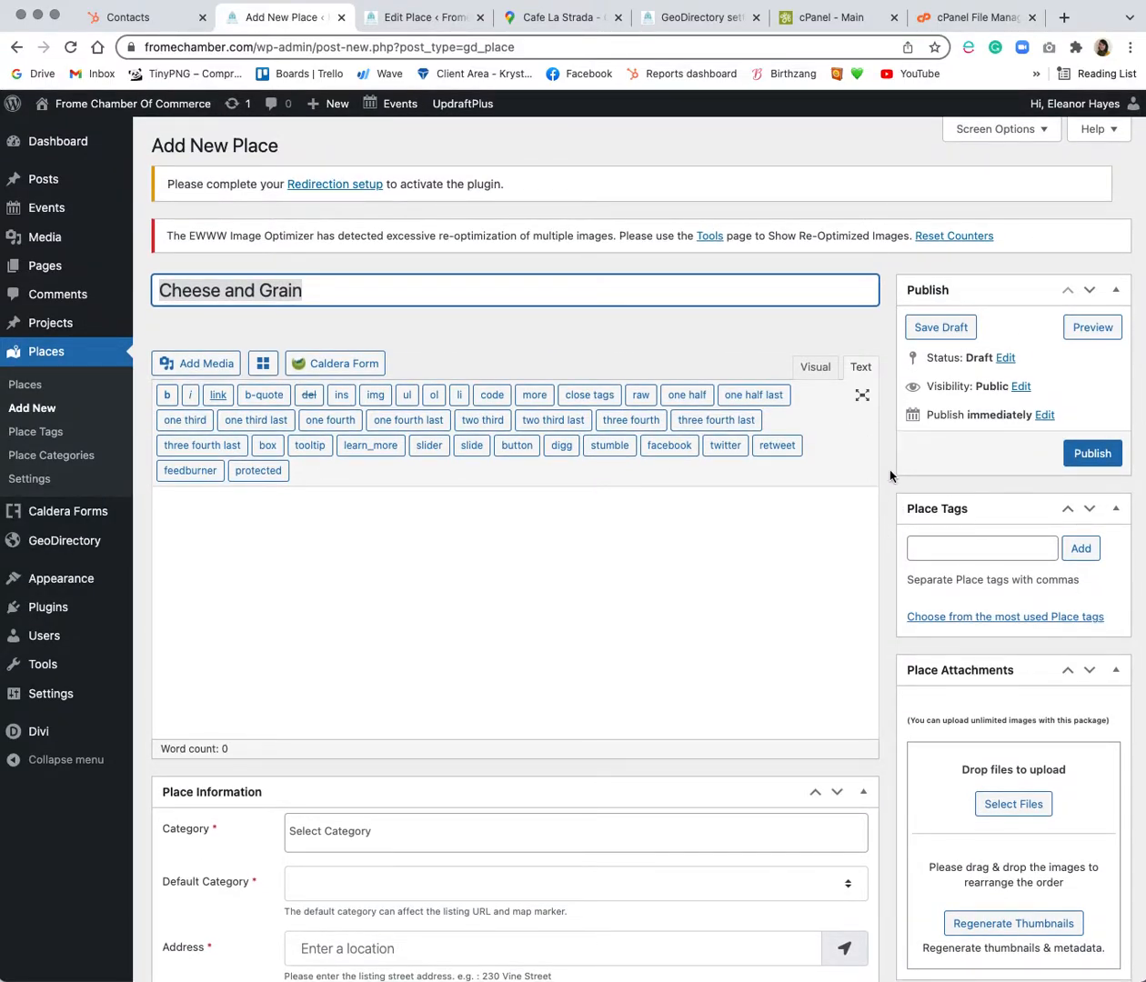
click(560, 17)
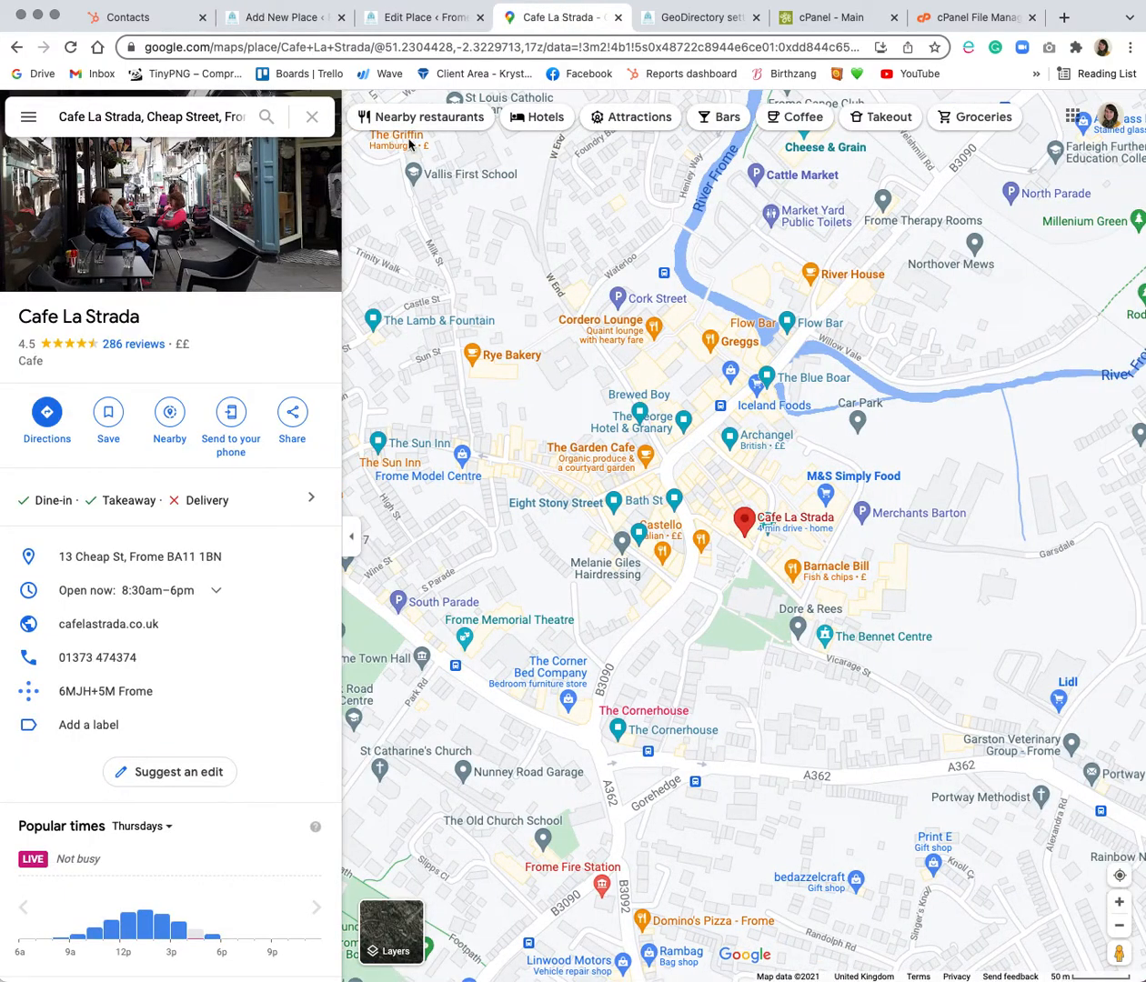
click(313, 118)
key(ctrl+v)
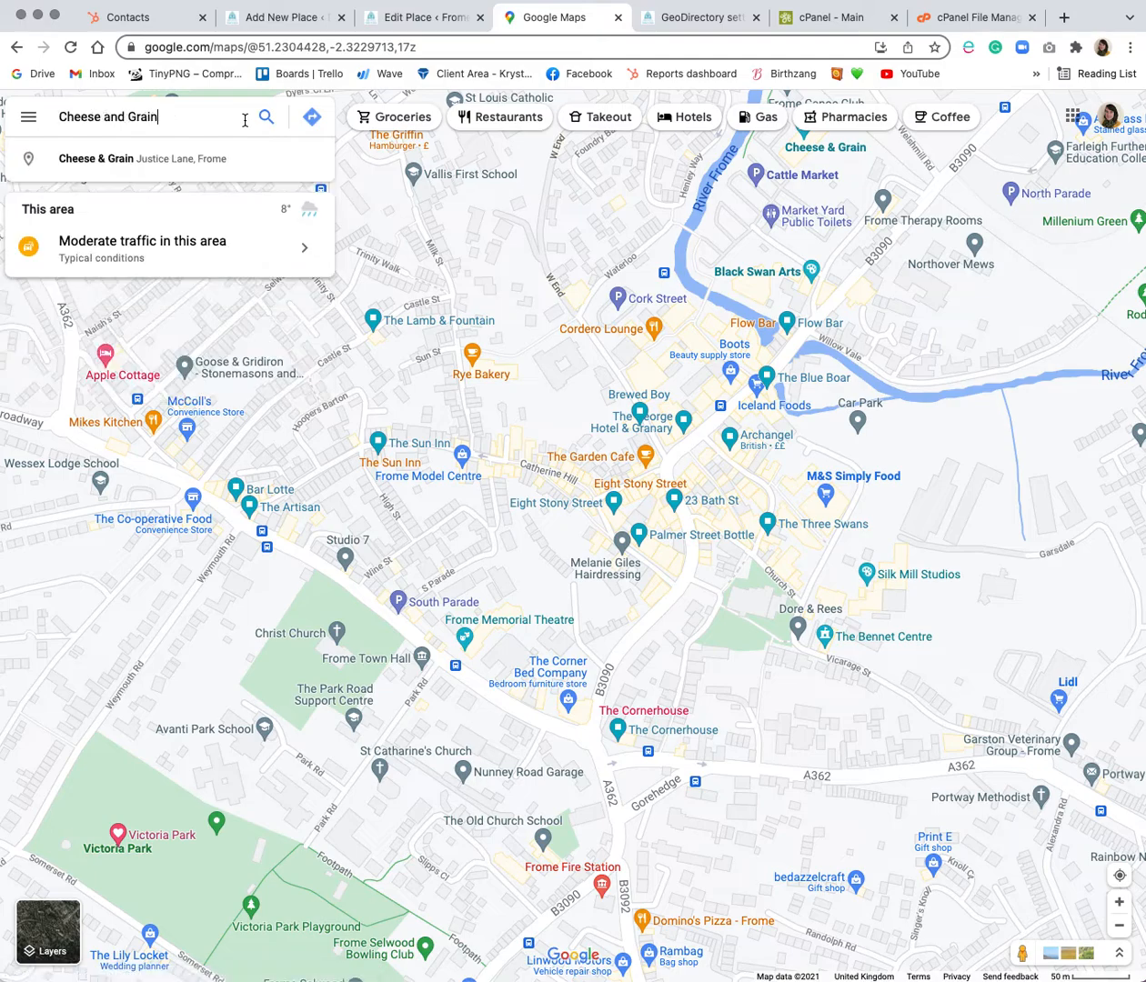
click(182, 159)
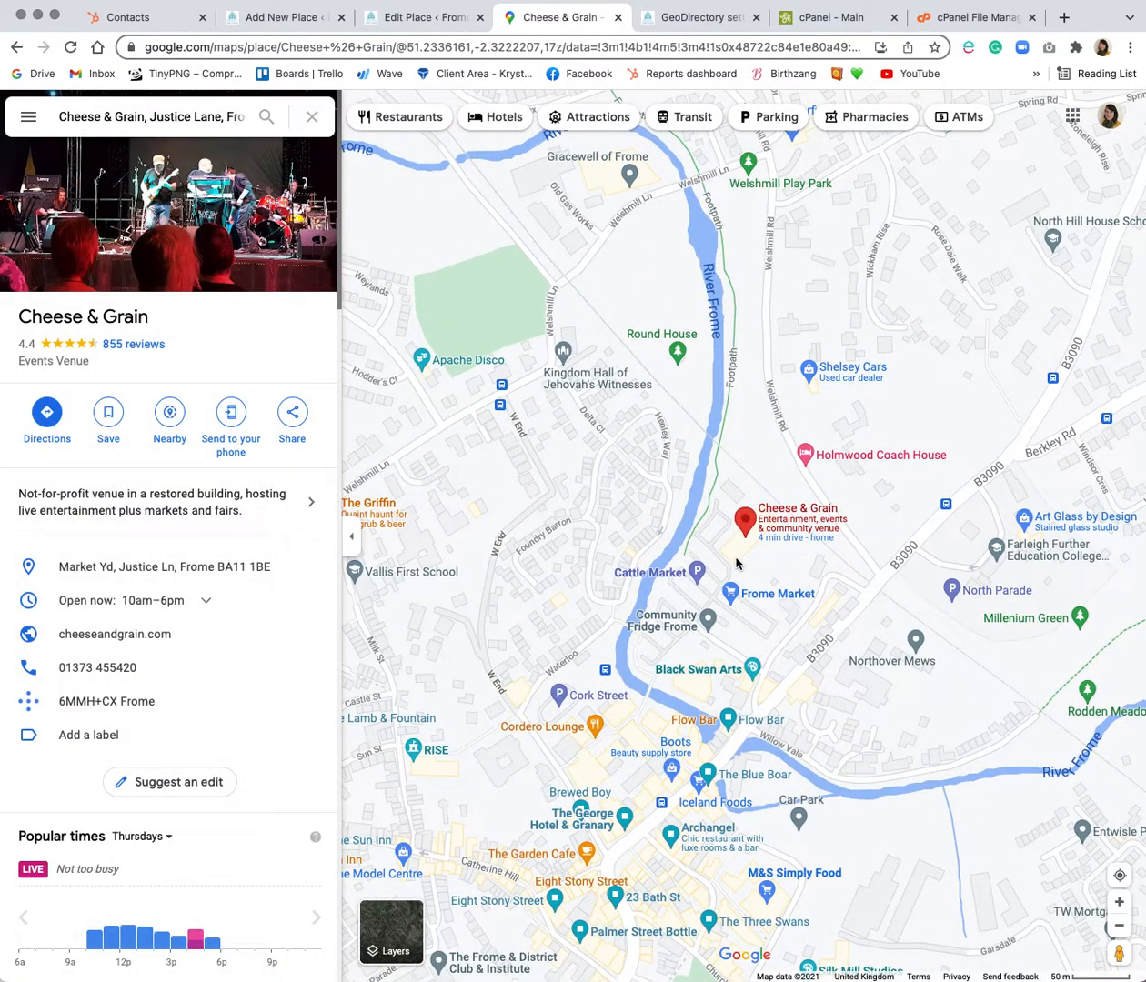
right_click(788, 515)
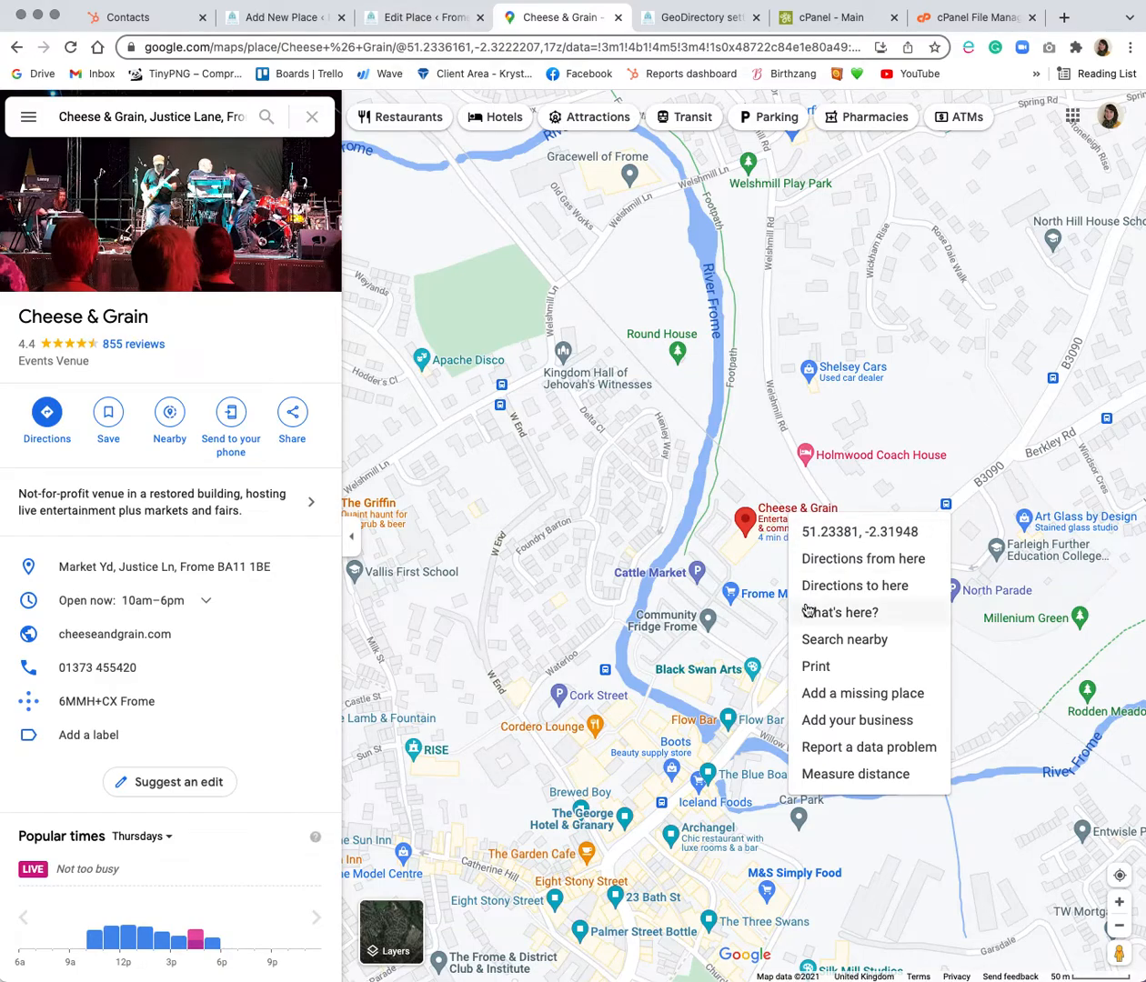
Step: Copy the Cheese and Grain description from the place_listing2 spreadsheet into the new place's content editor and show it in Visual mode
click(288, 19)
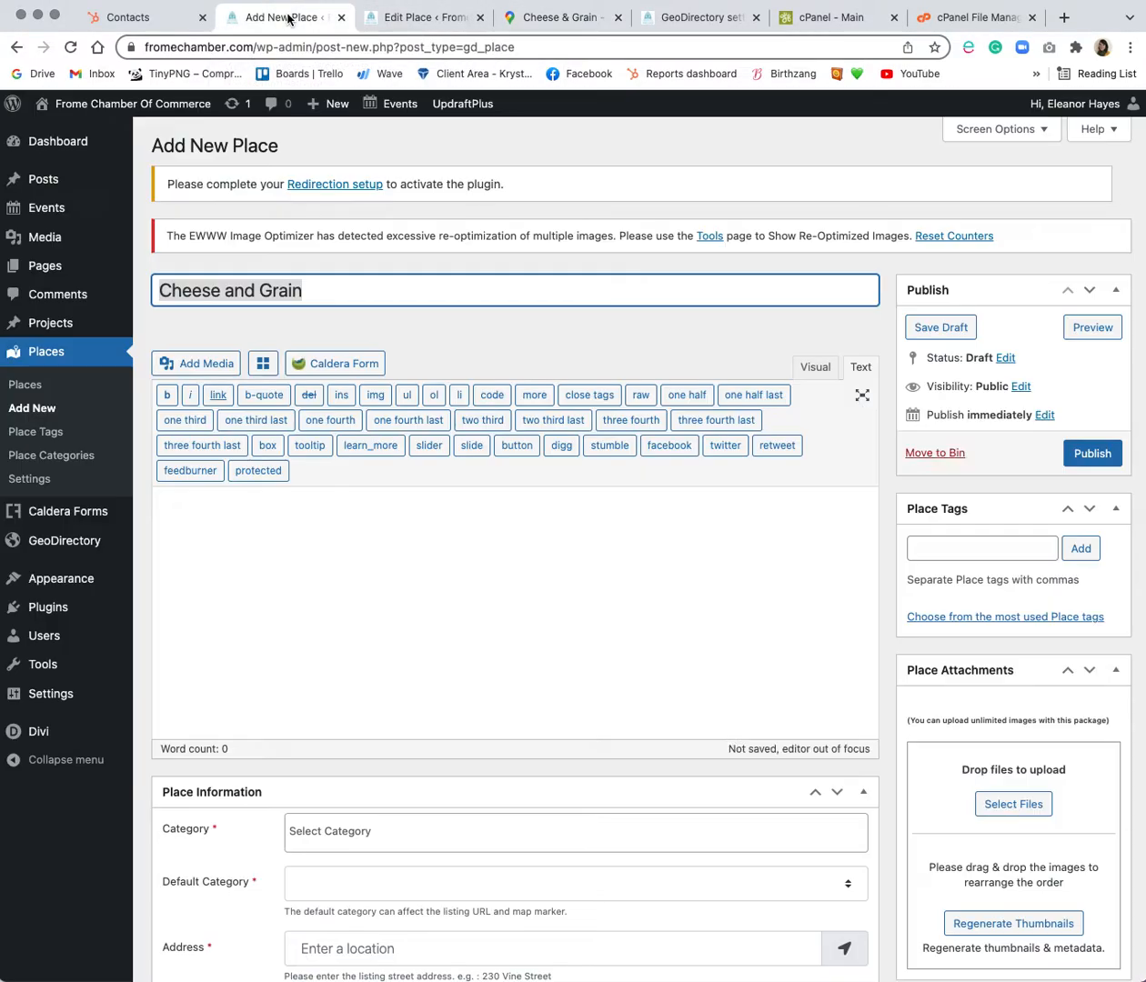
click(405, 549)
scroll(492, 565, down, 1)
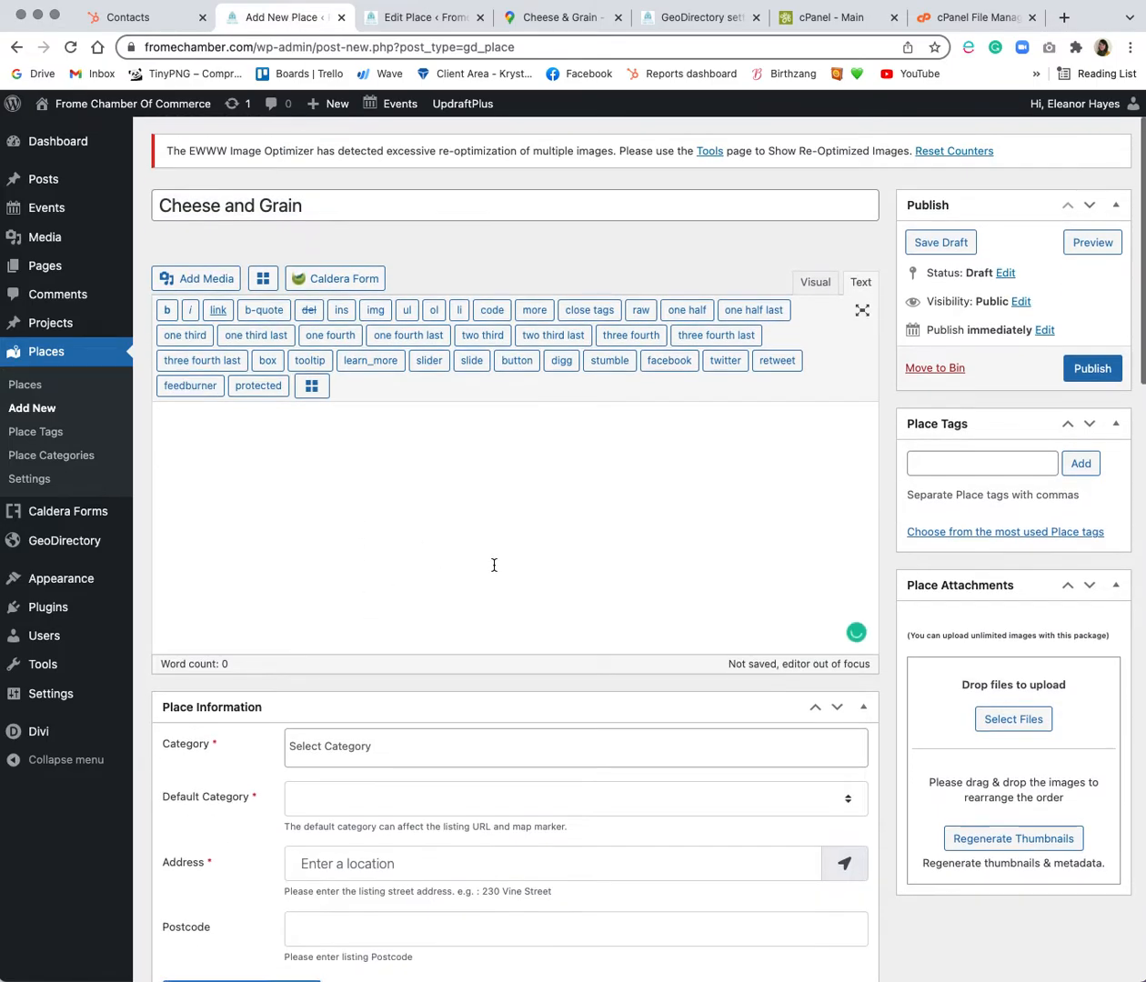
key(super+Tab)
key(Escape)
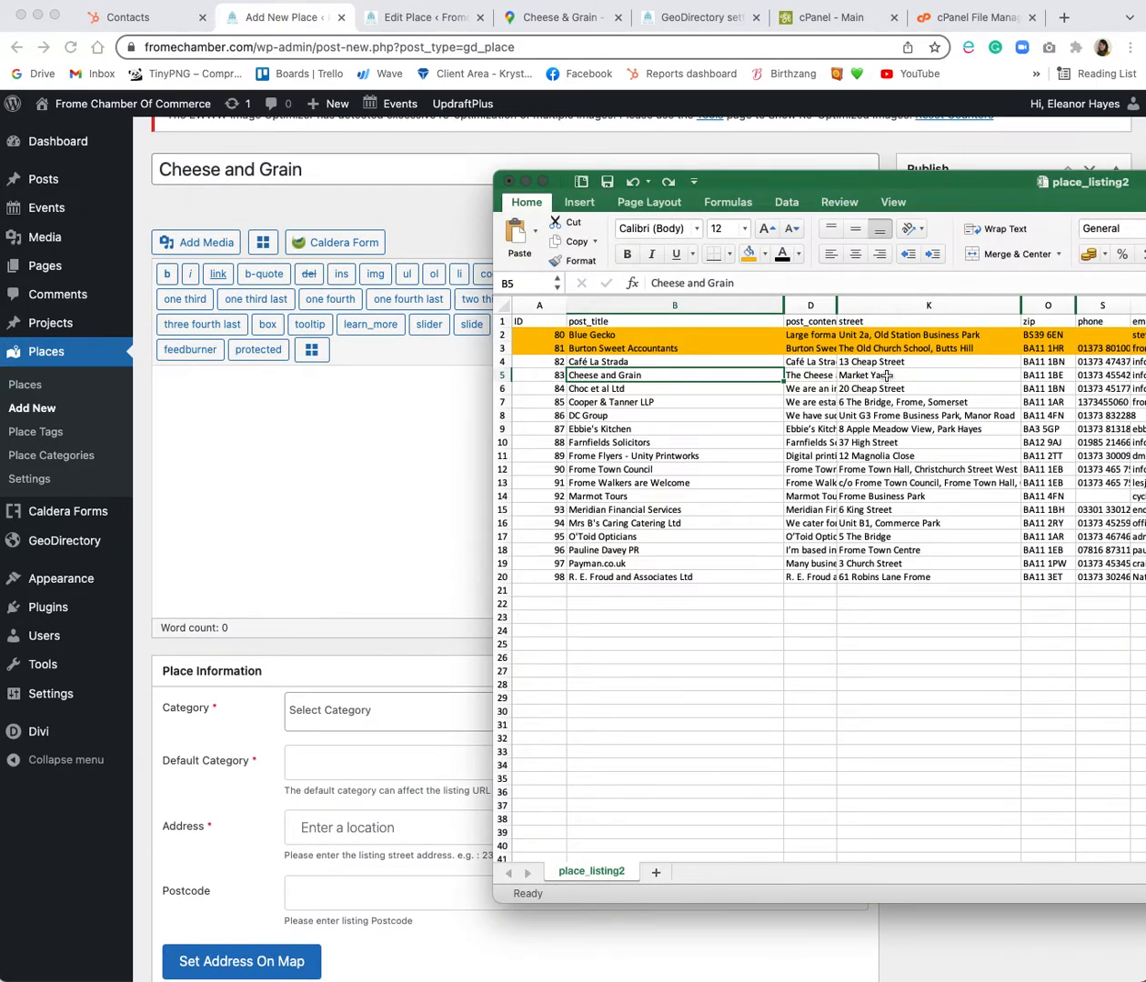
click(793, 373)
key(super+c)
key(super+Tab)
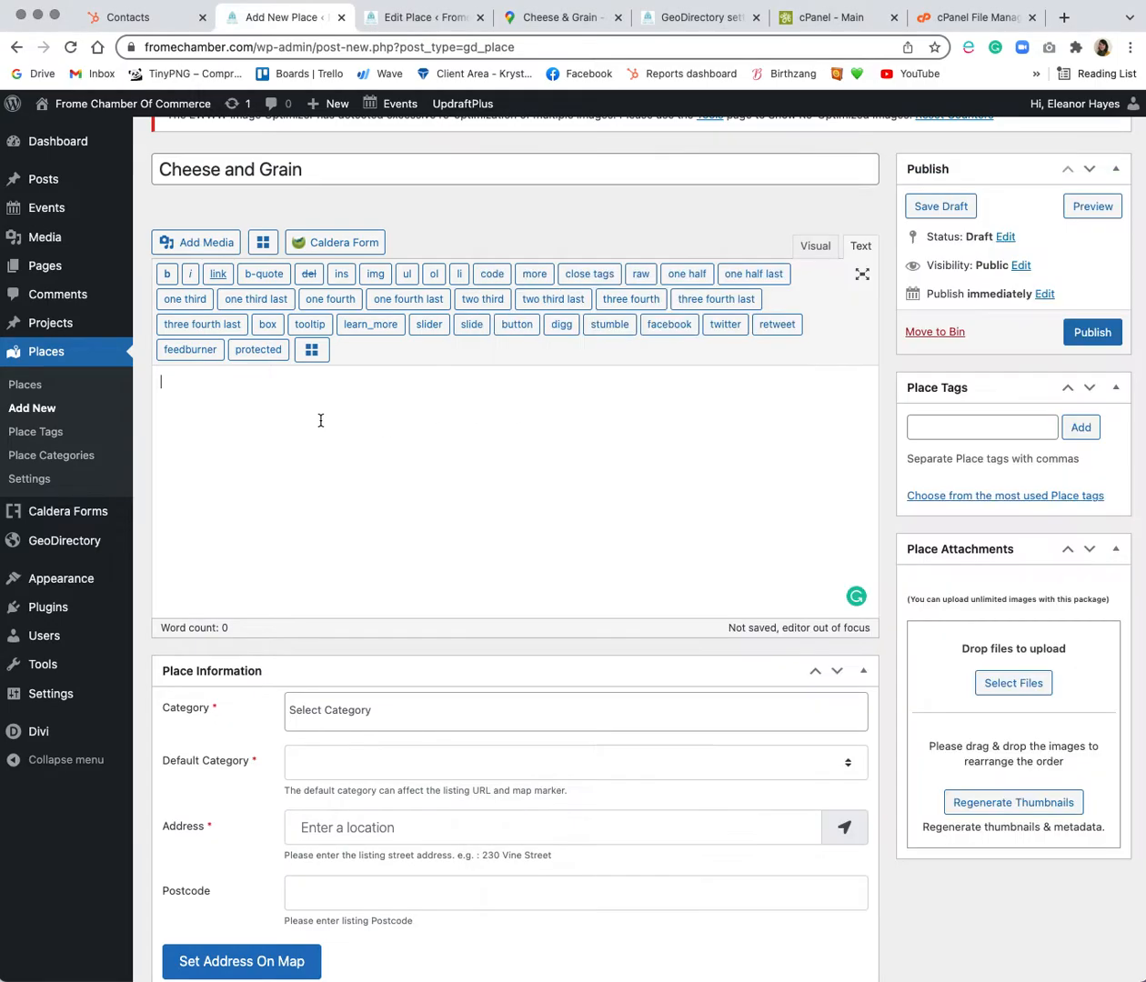
click(452, 447)
key(super+v)
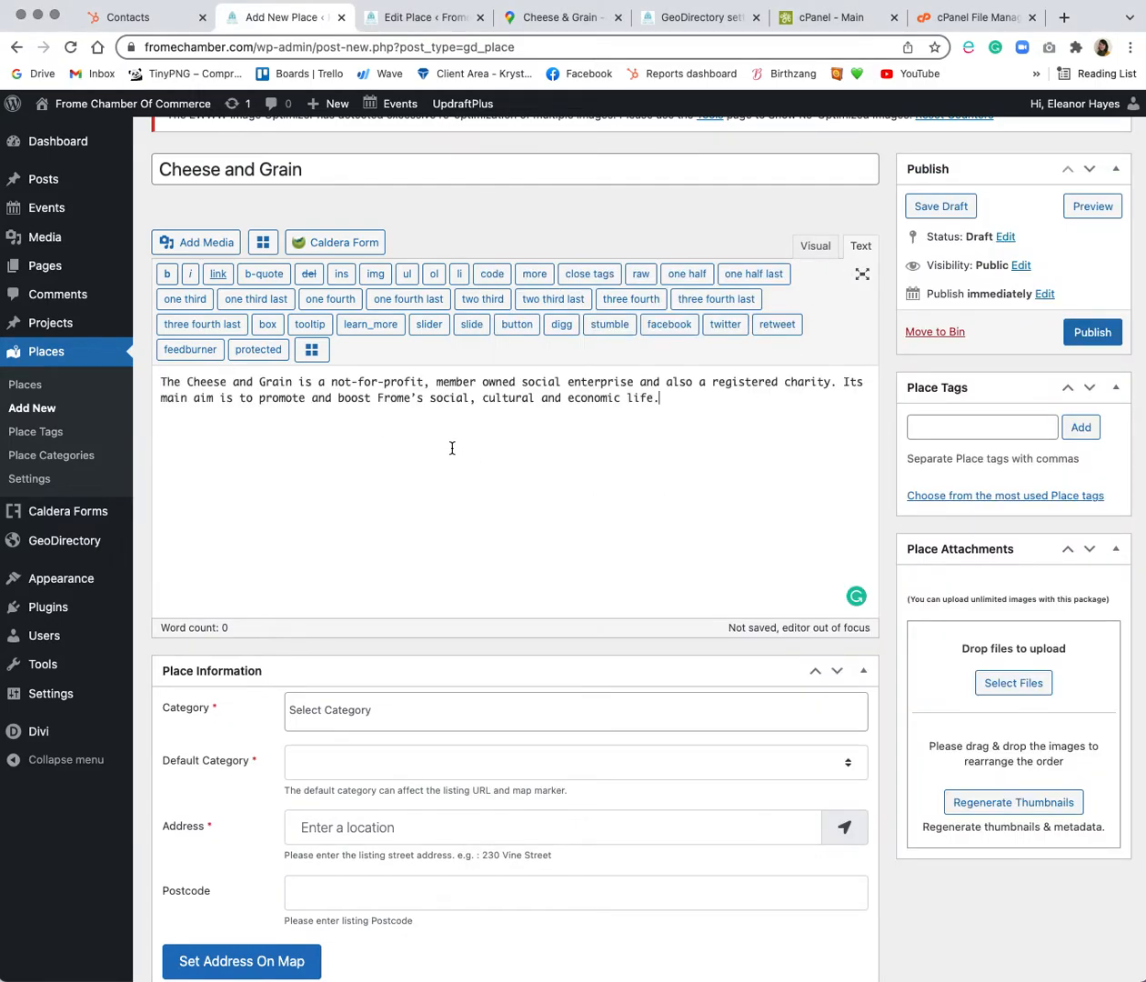
click(813, 247)
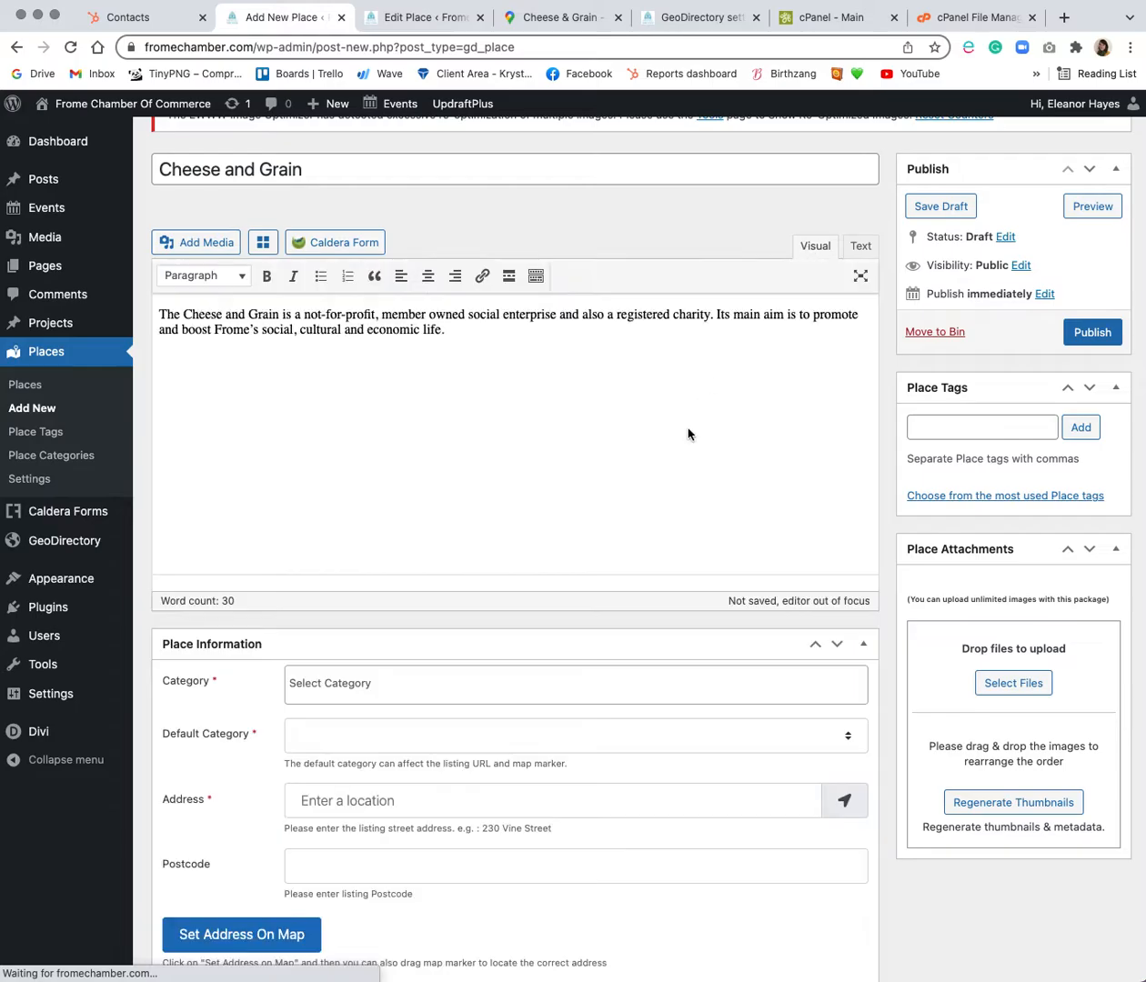
Step: Assign the Hospitality & Events category to the place
scroll(837, 453, down, 5)
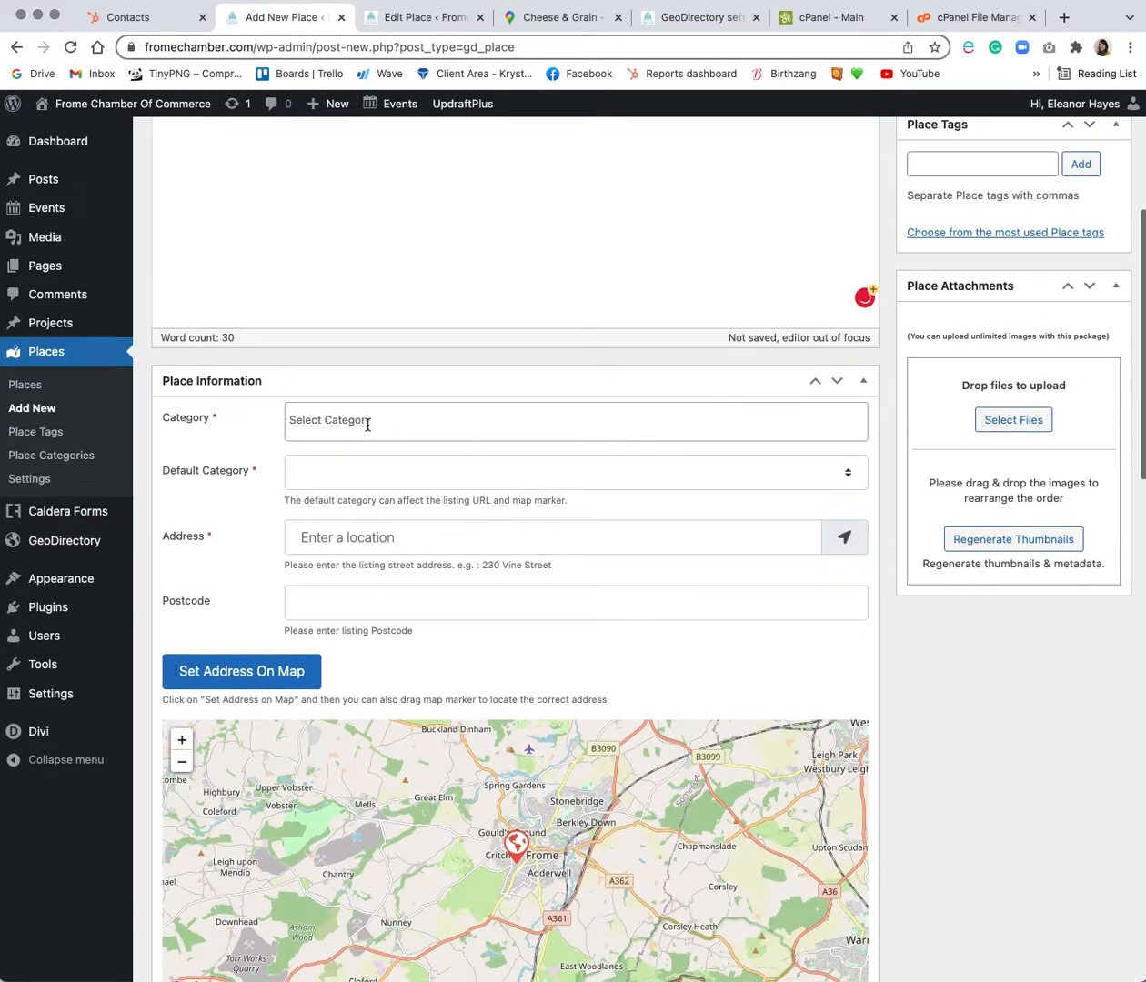
click(368, 421)
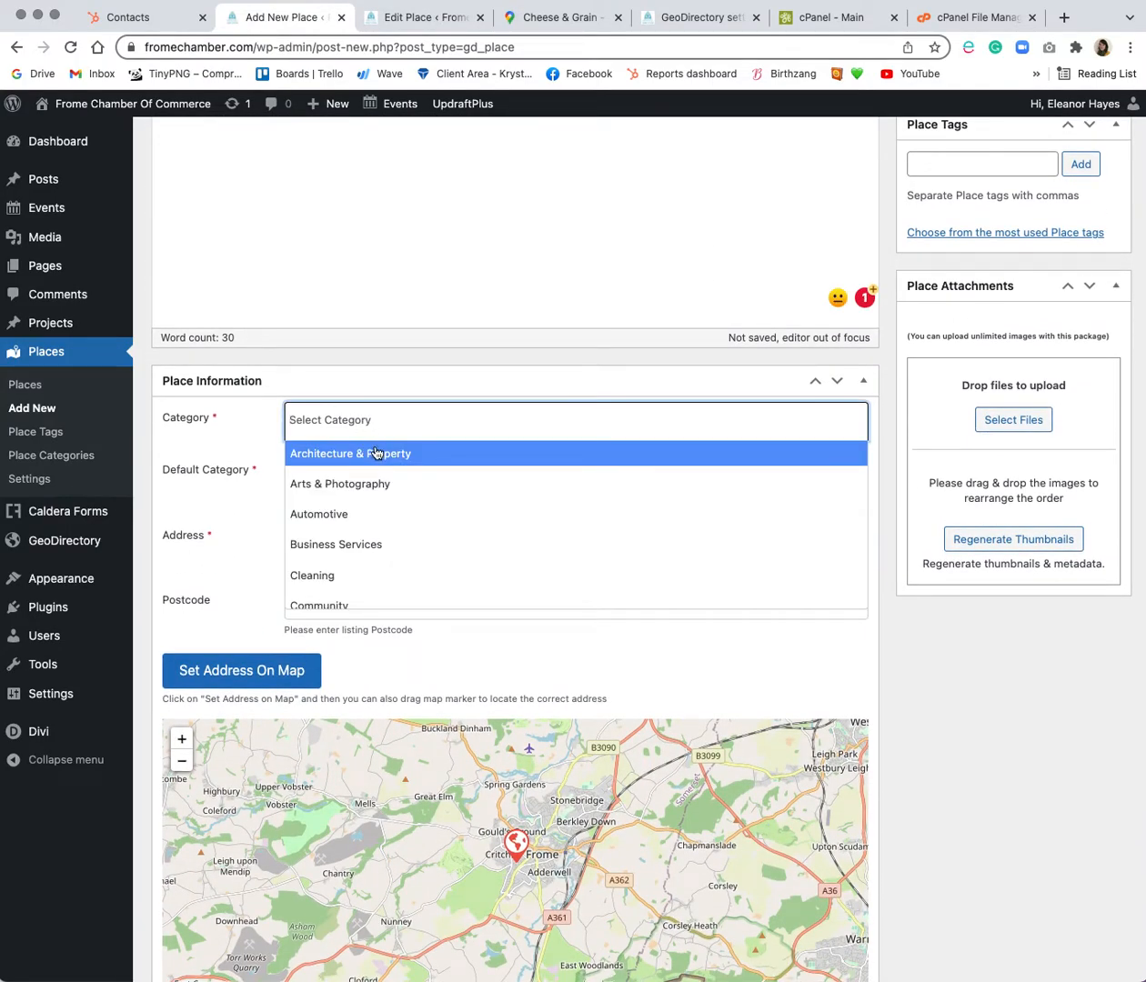
scroll(383, 481, down, 4)
scroll(385, 486, down, 2)
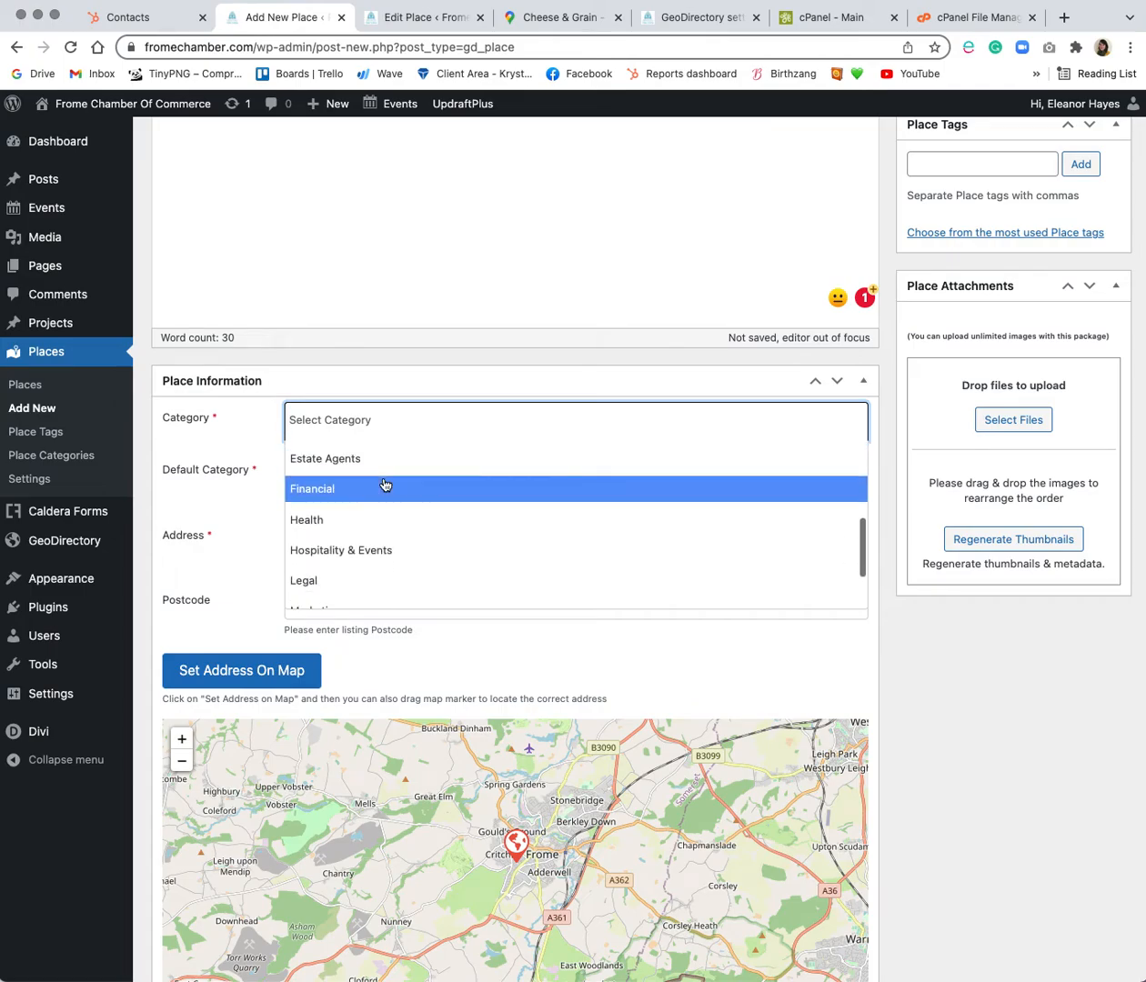
scroll(385, 485, down, 1)
click(376, 509)
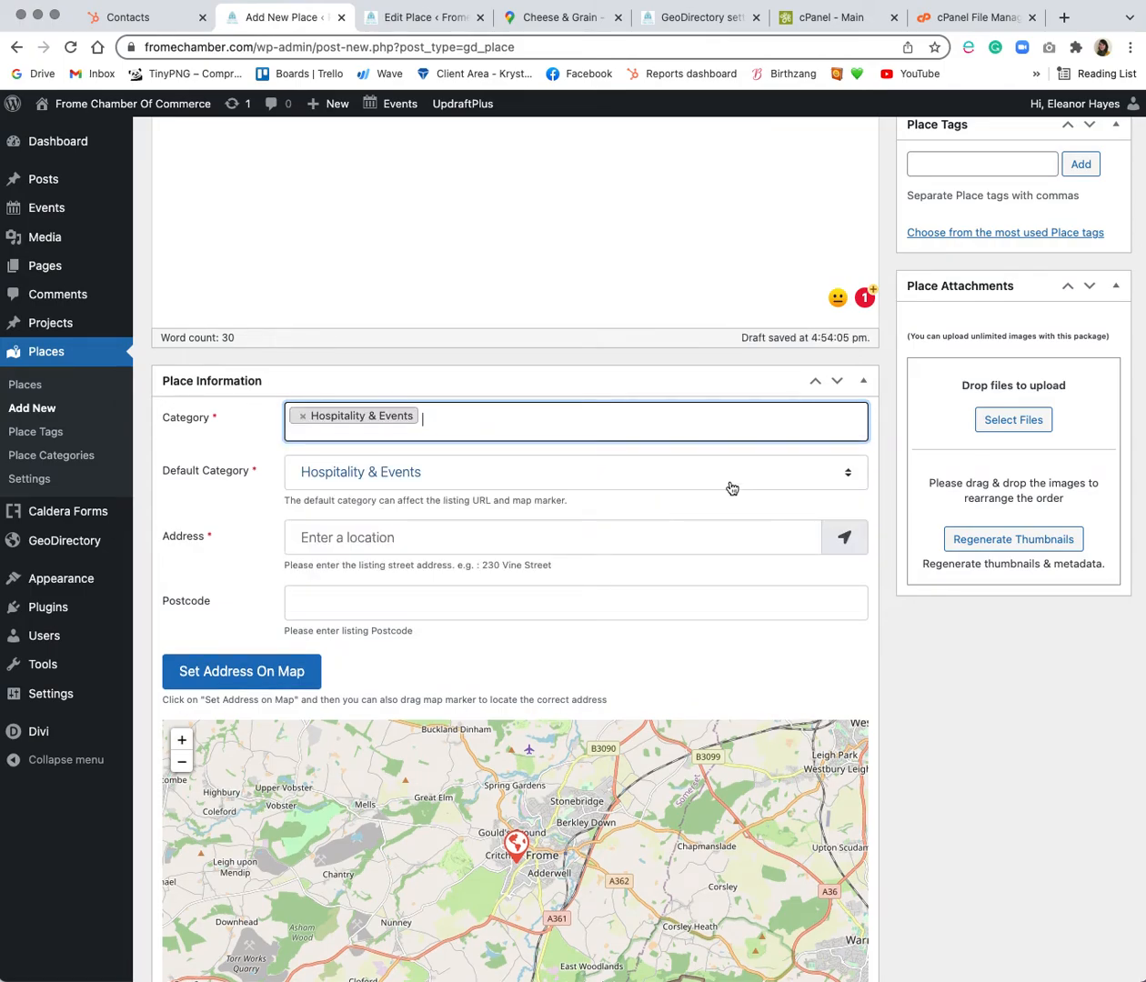
Step: Copy the venue's address from Google Maps into the Address field of the new place
scroll(636, 471, down, 2)
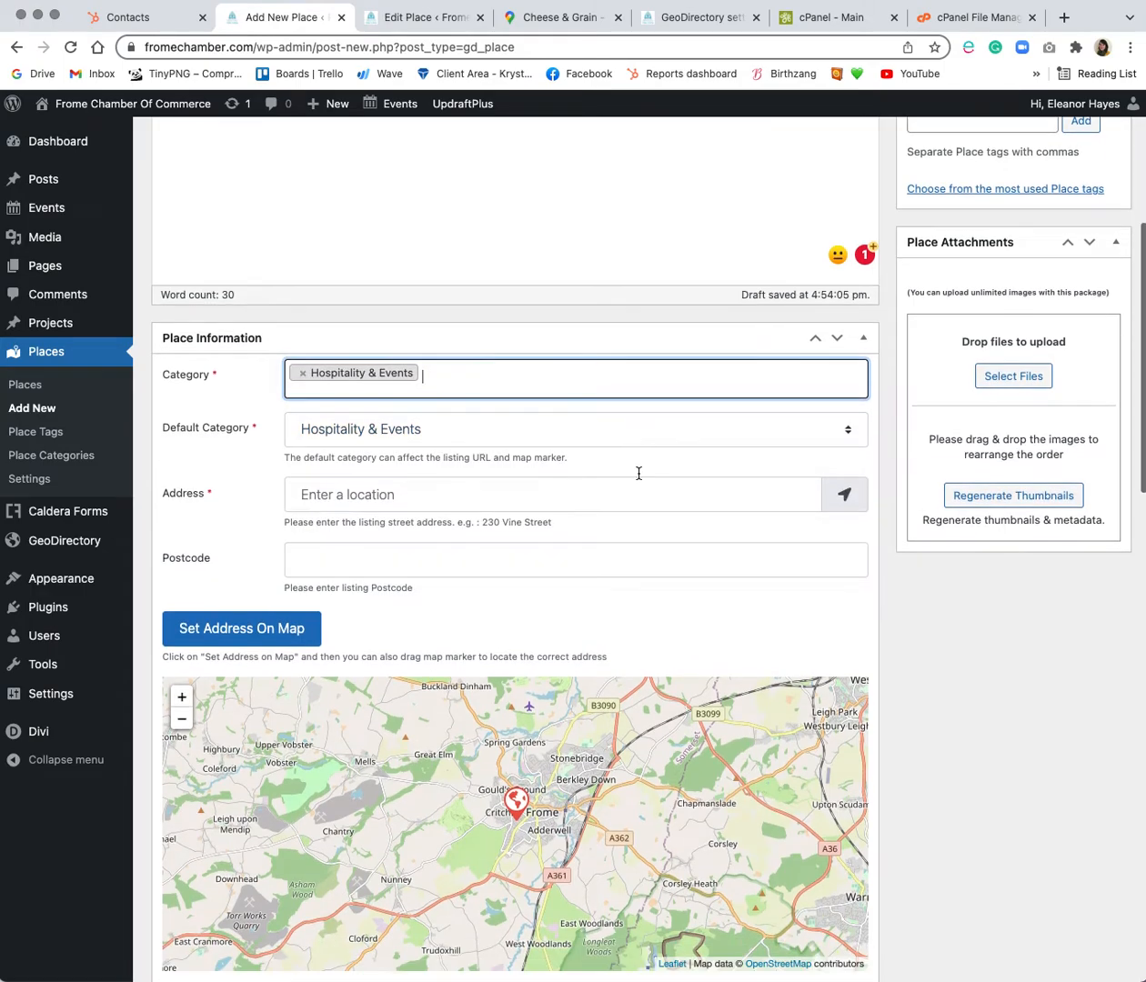
click(547, 18)
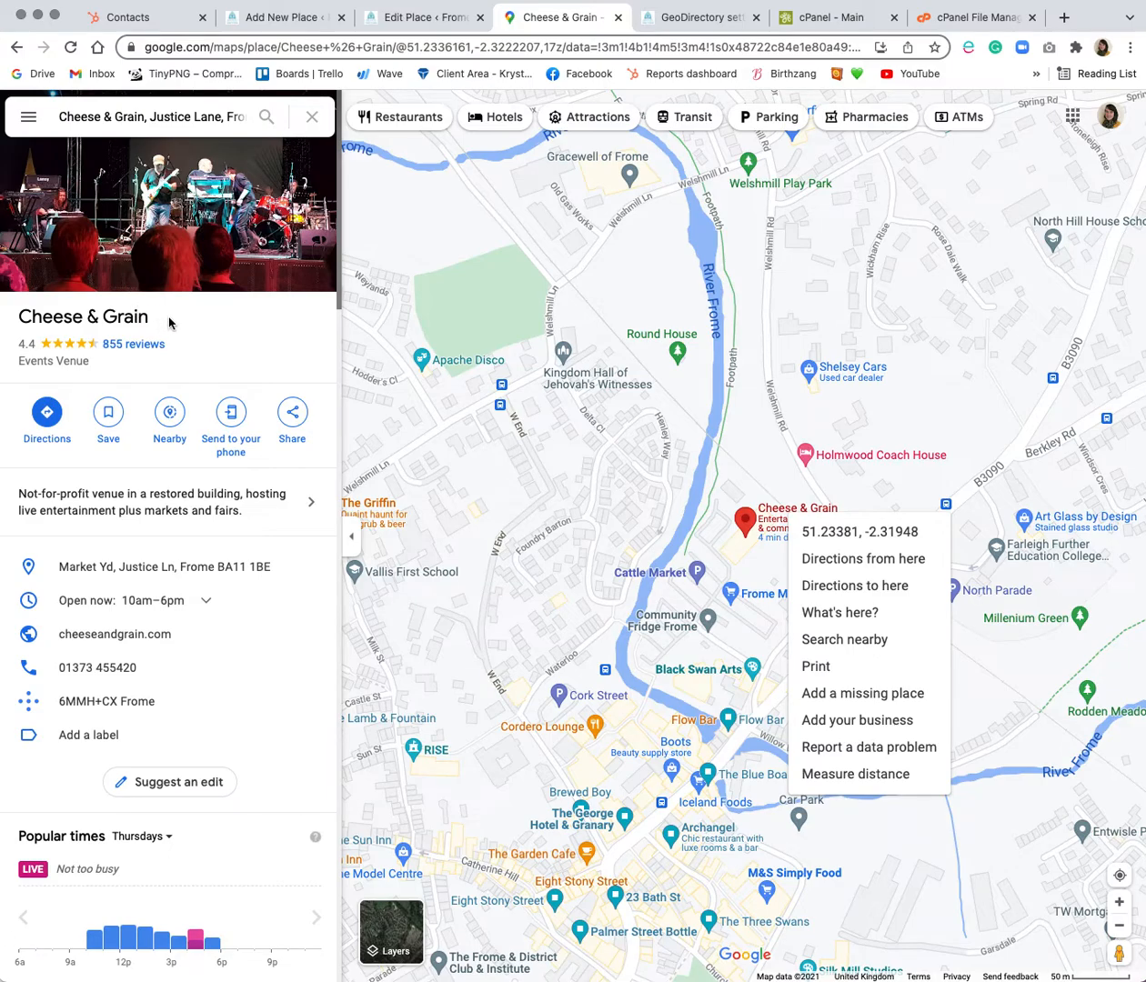
mouse_move(75, 568)
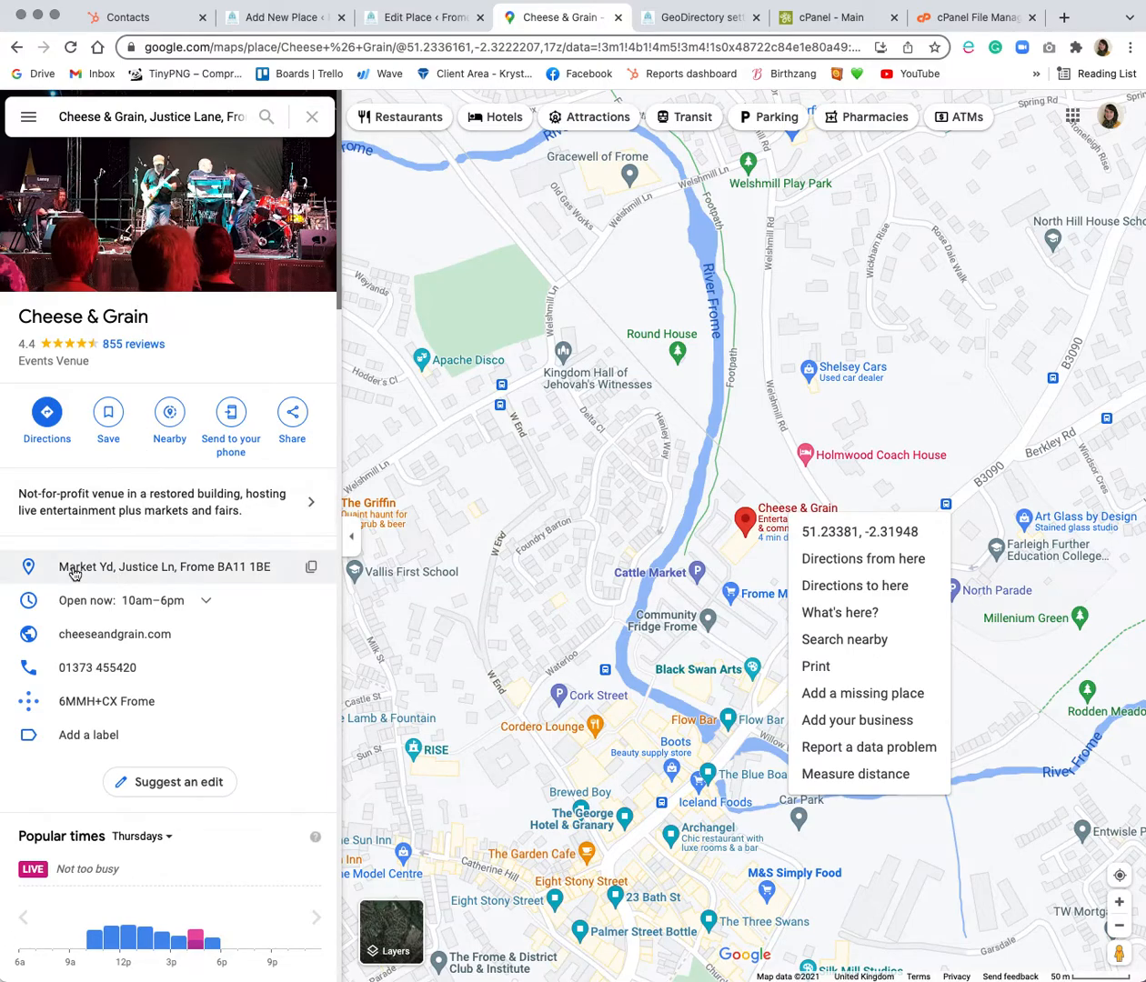
click(308, 570)
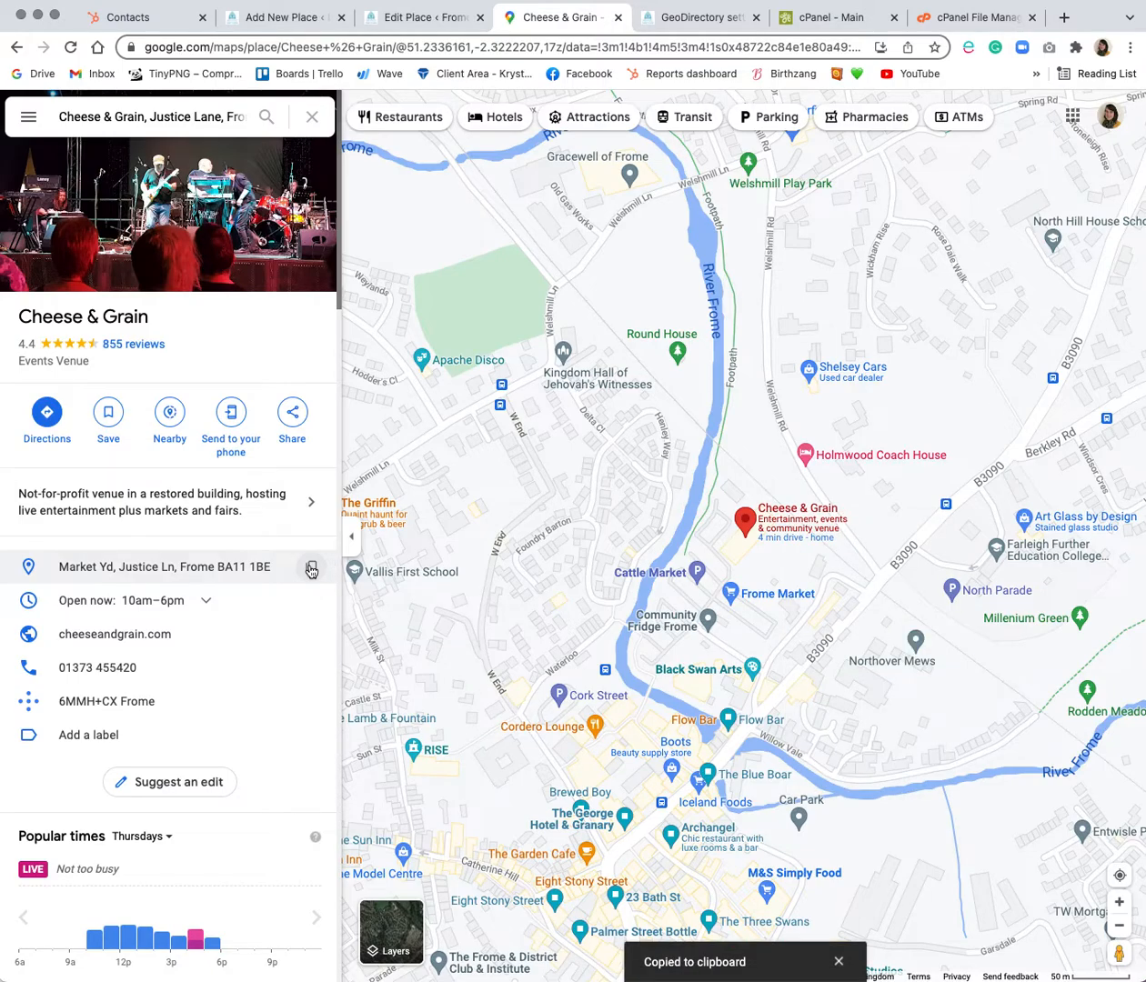
click(268, 18)
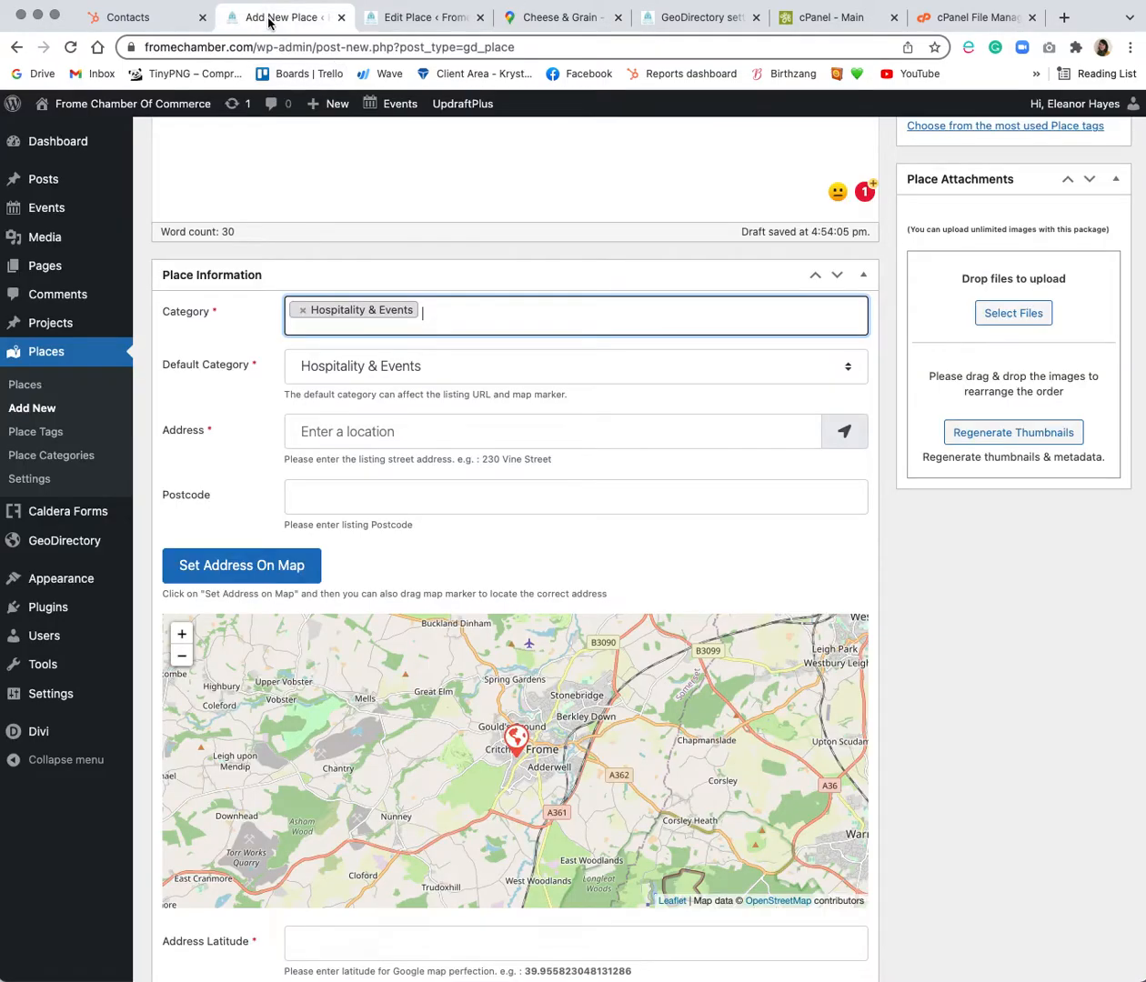
click(373, 433)
key(super+v)
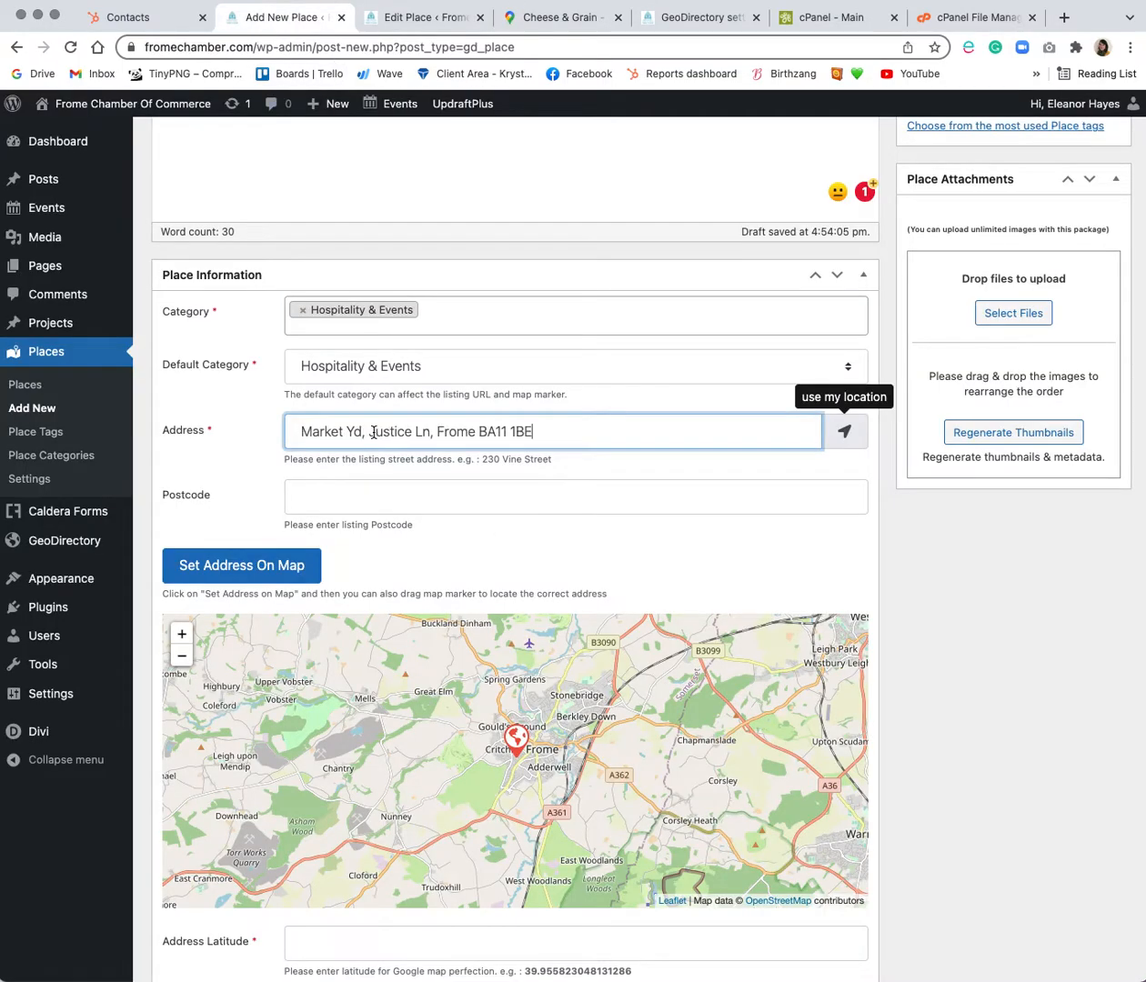
Step: Move the postcode from the end of the Address field into the Postcode field
drag(537, 432, 480, 433)
key(super+x)
click(382, 502)
key(super+v)
click(451, 536)
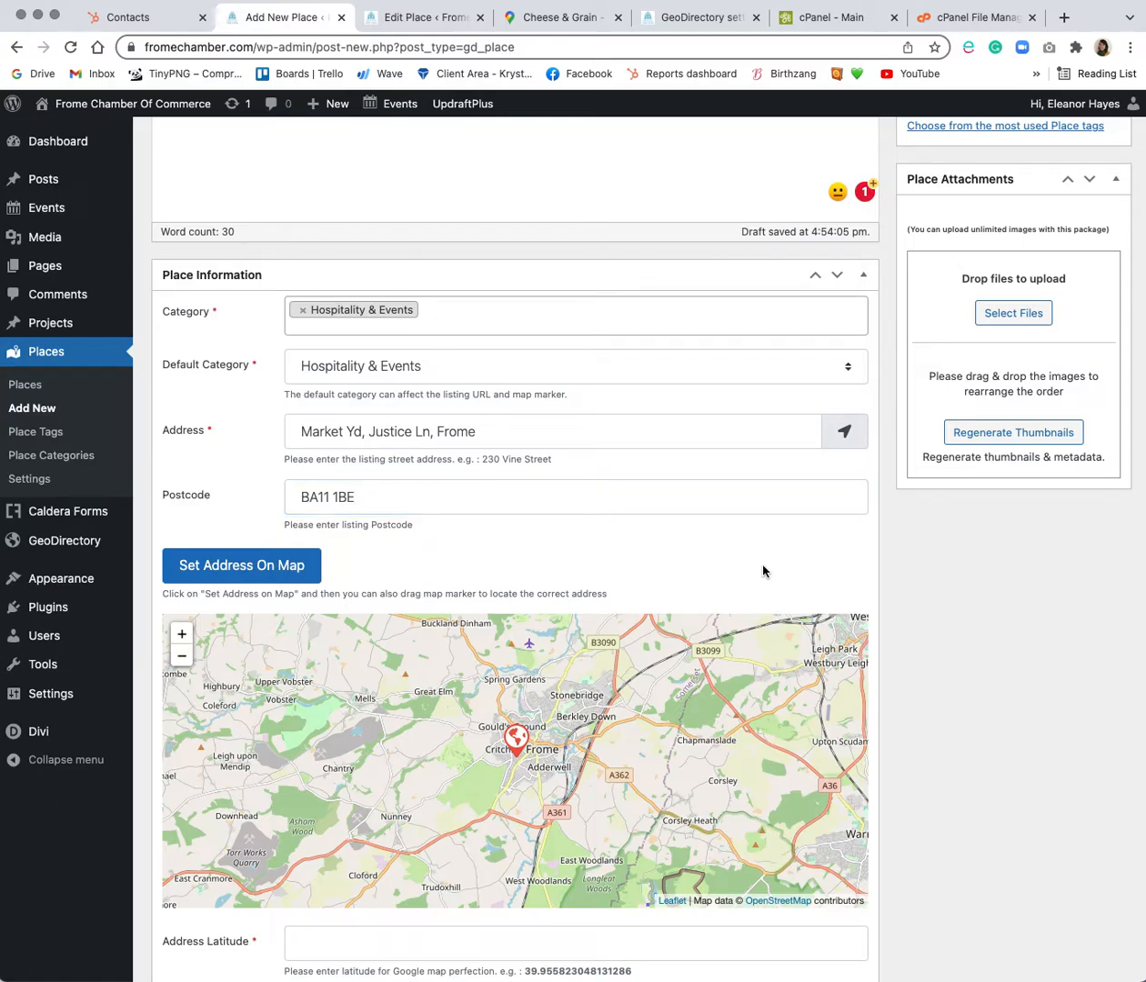
Step: Reposition the map marker near Fromefield, beside the River Frome, to fill in the listing's latitude and longitude
scroll(924, 555, down, 5)
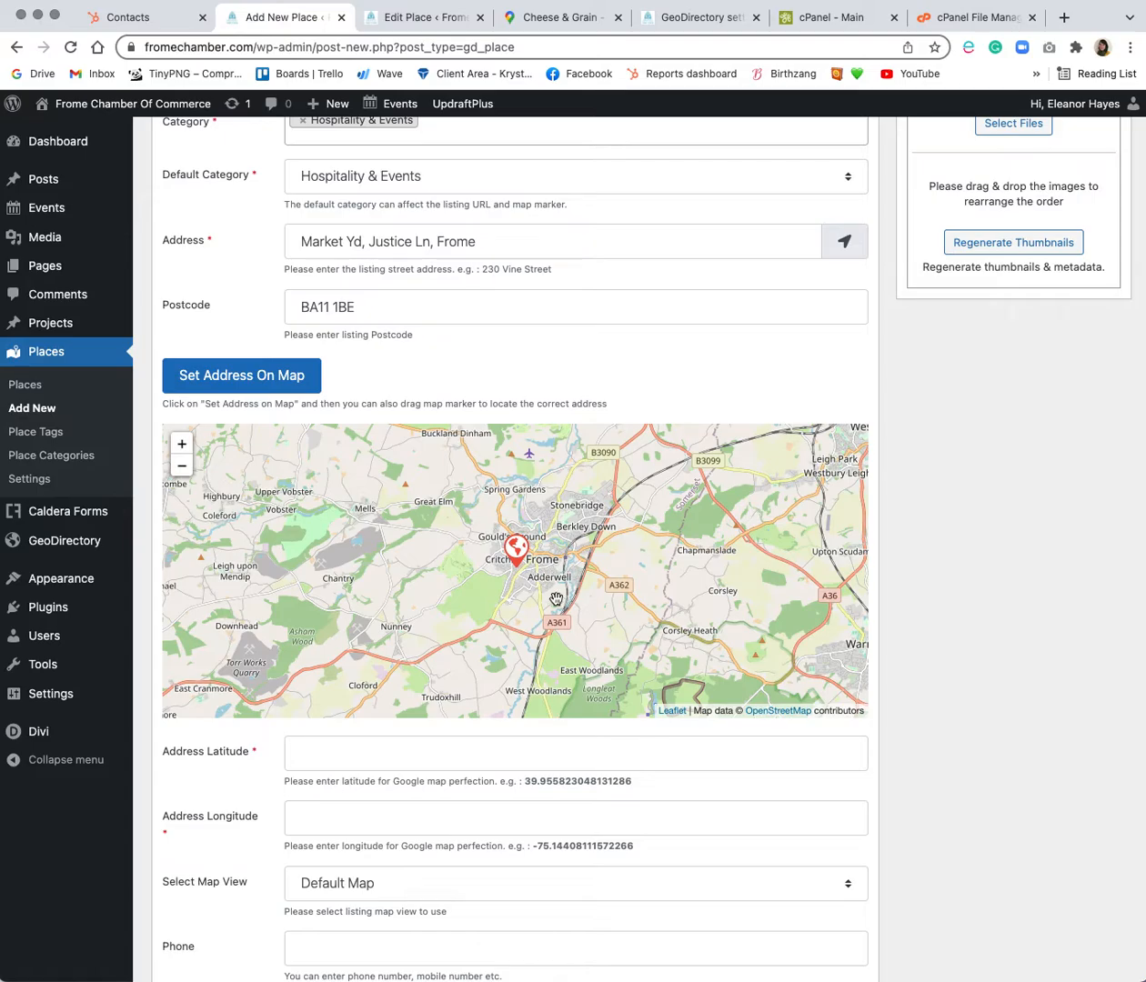
click(183, 447)
click(183, 446)
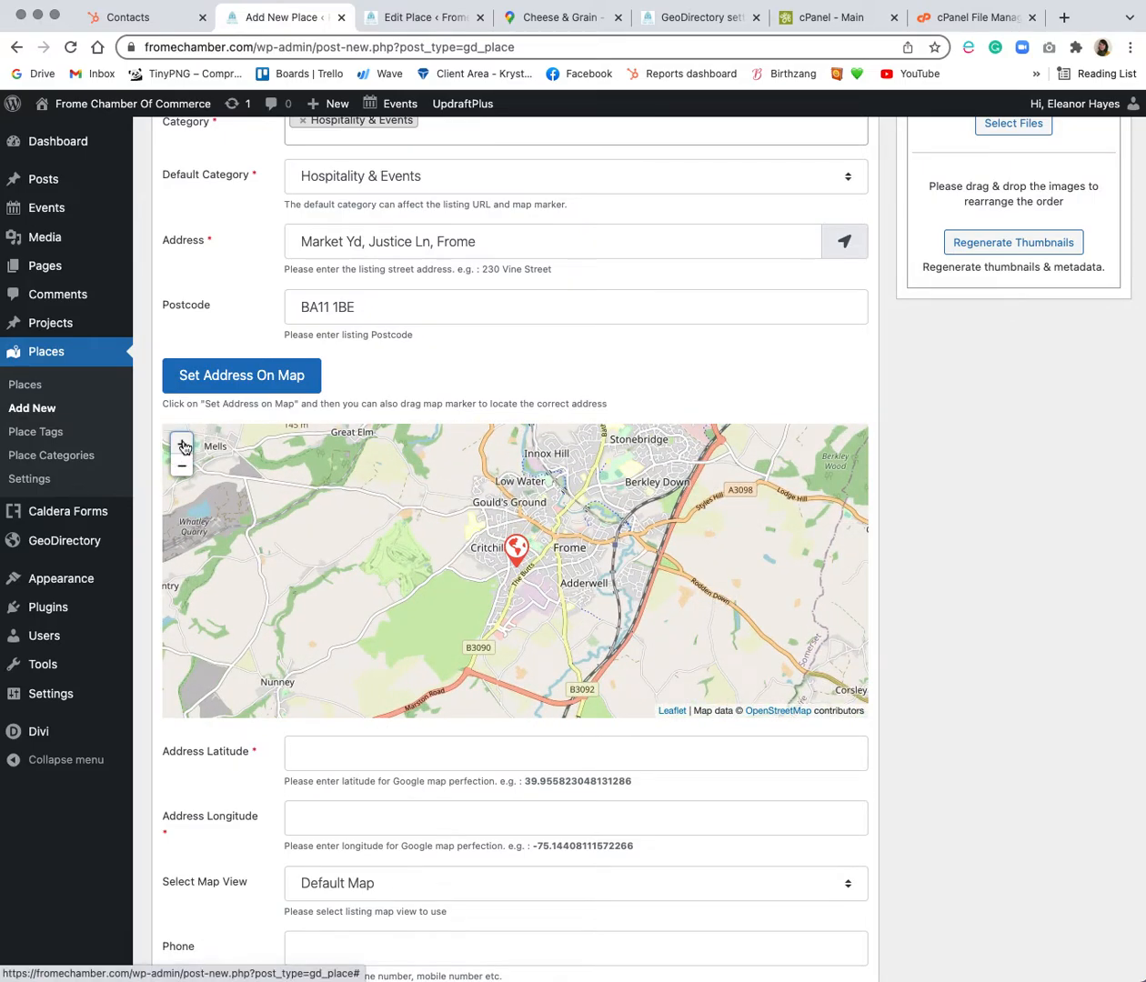
mouse_move(634, 555)
mouse_down()
mouse_move(678, 557)
mouse_move(562, 606)
mouse_up()
mouse_move(517, 543)
mouse_down()
mouse_move(524, 520)
mouse_move(506, 473)
mouse_move(539, 477)
mouse_up()
drag(482, 586, 503, 614)
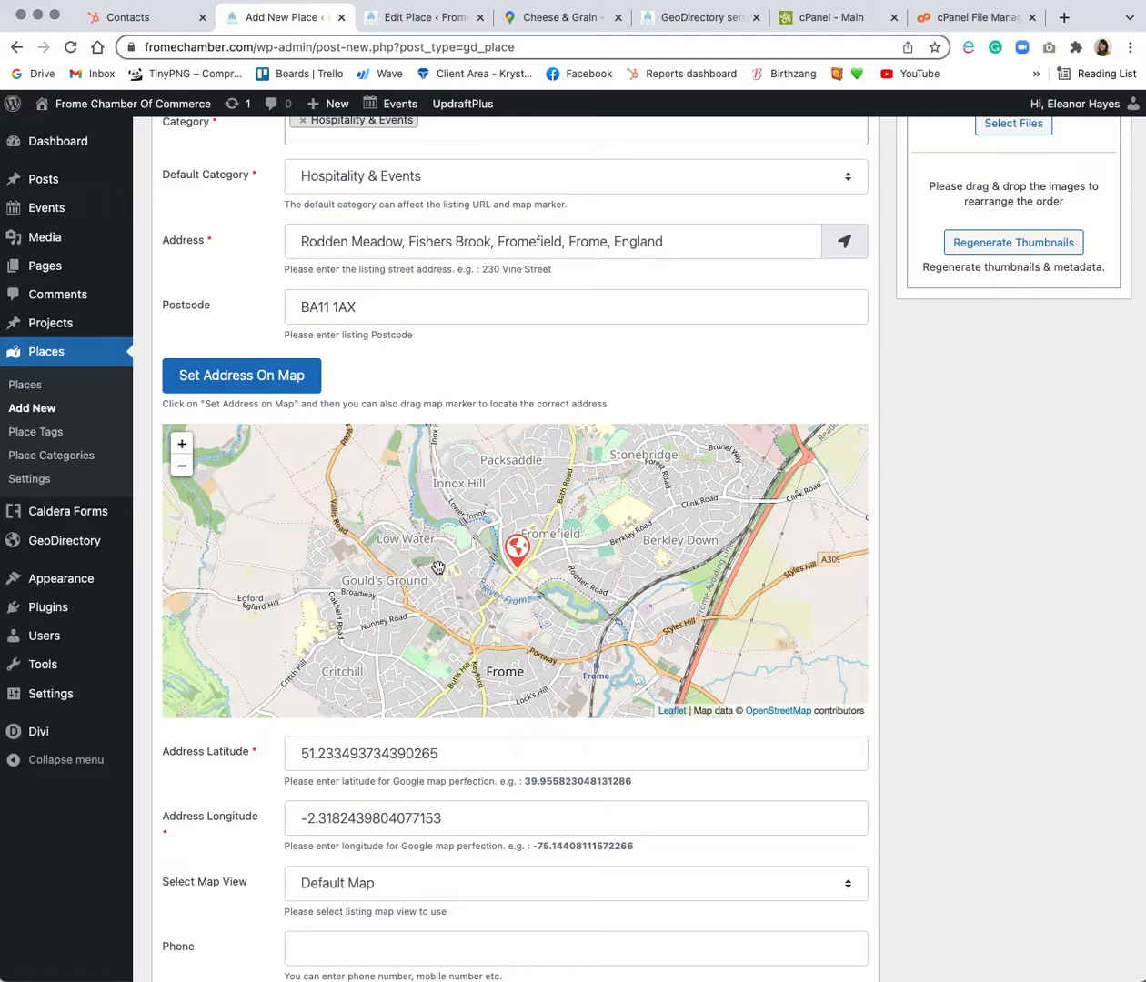
Step: Move the map marker onto the Cheese and Grain building beside the river and car park to refill the address and postcode
click(182, 444)
drag(388, 579, 441, 583)
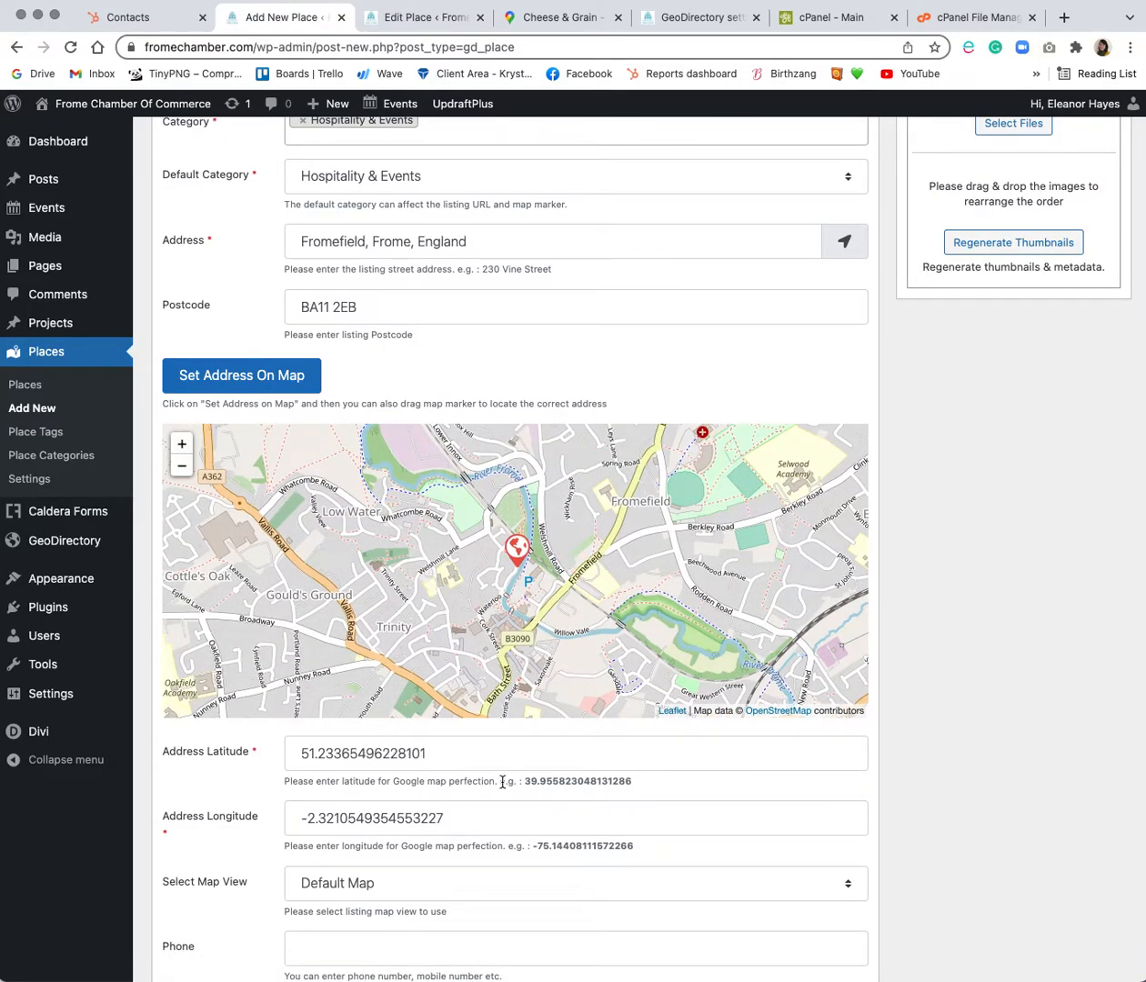
scroll(883, 769, down, 2)
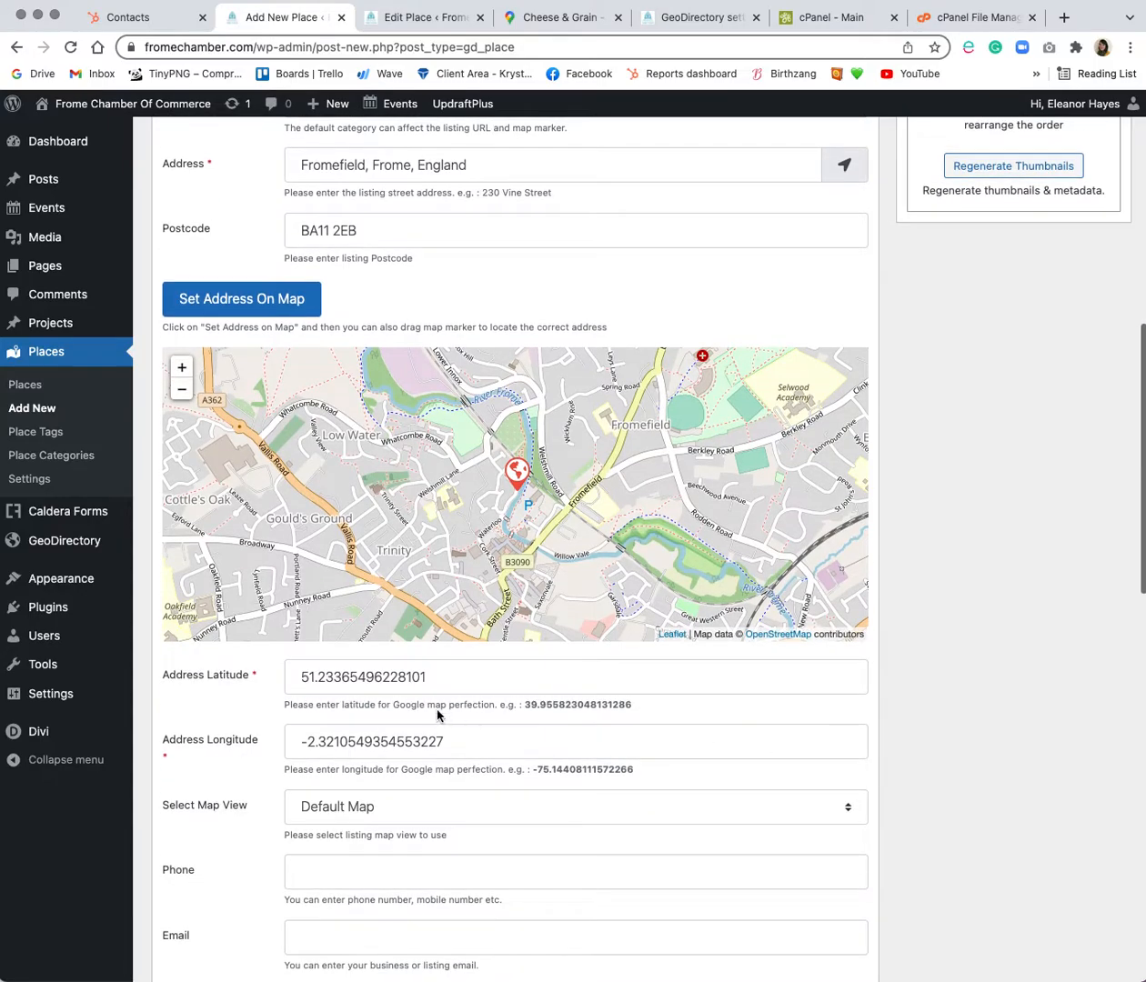
click(450, 680)
click(182, 371)
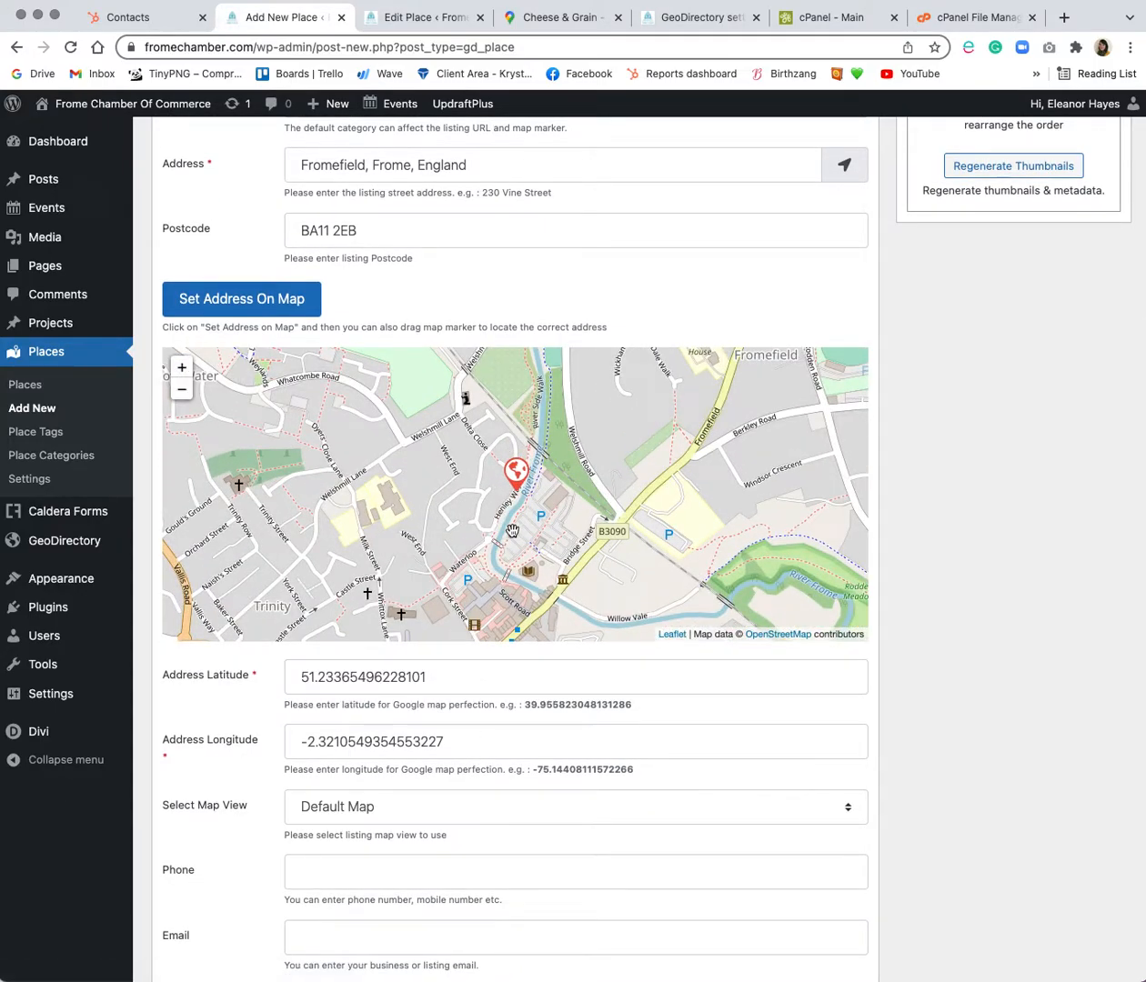
mouse_move(540, 532)
mouse_down()
mouse_move(493, 511)
mouse_move(506, 467)
mouse_up()
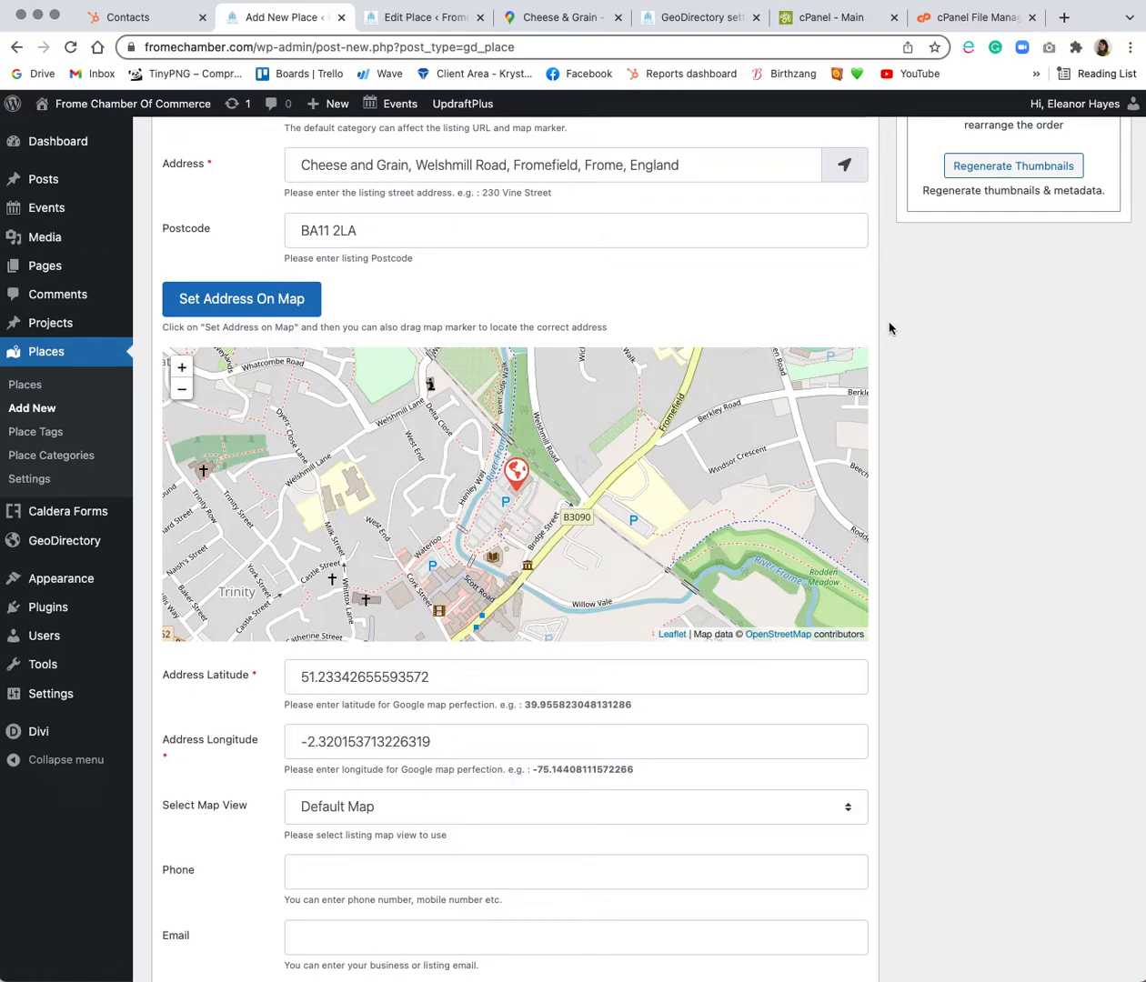
Step: Copy the coordinates beside the Cheese & Grain pin in Google Maps and paste them over the place's Address Latitude
click(564, 18)
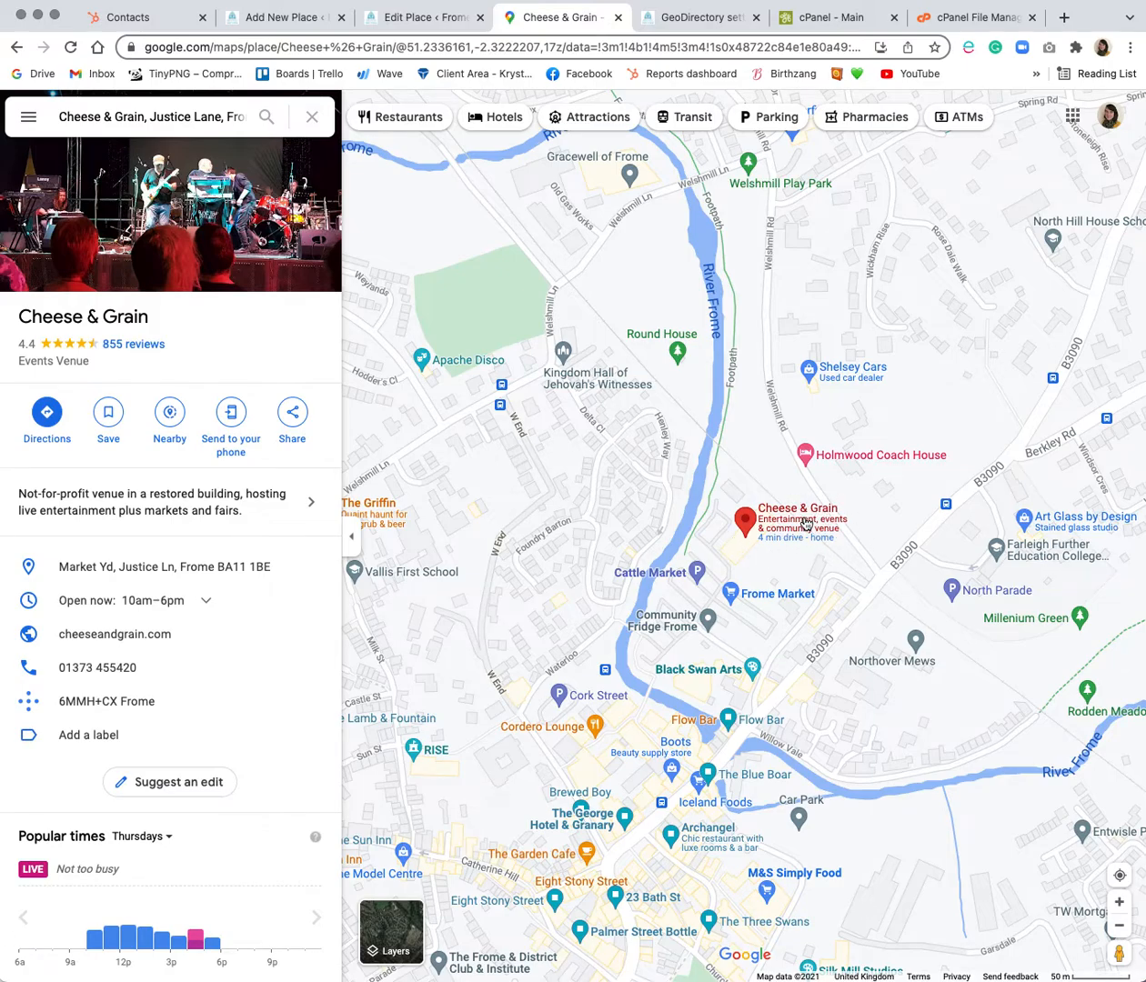
right_click(804, 518)
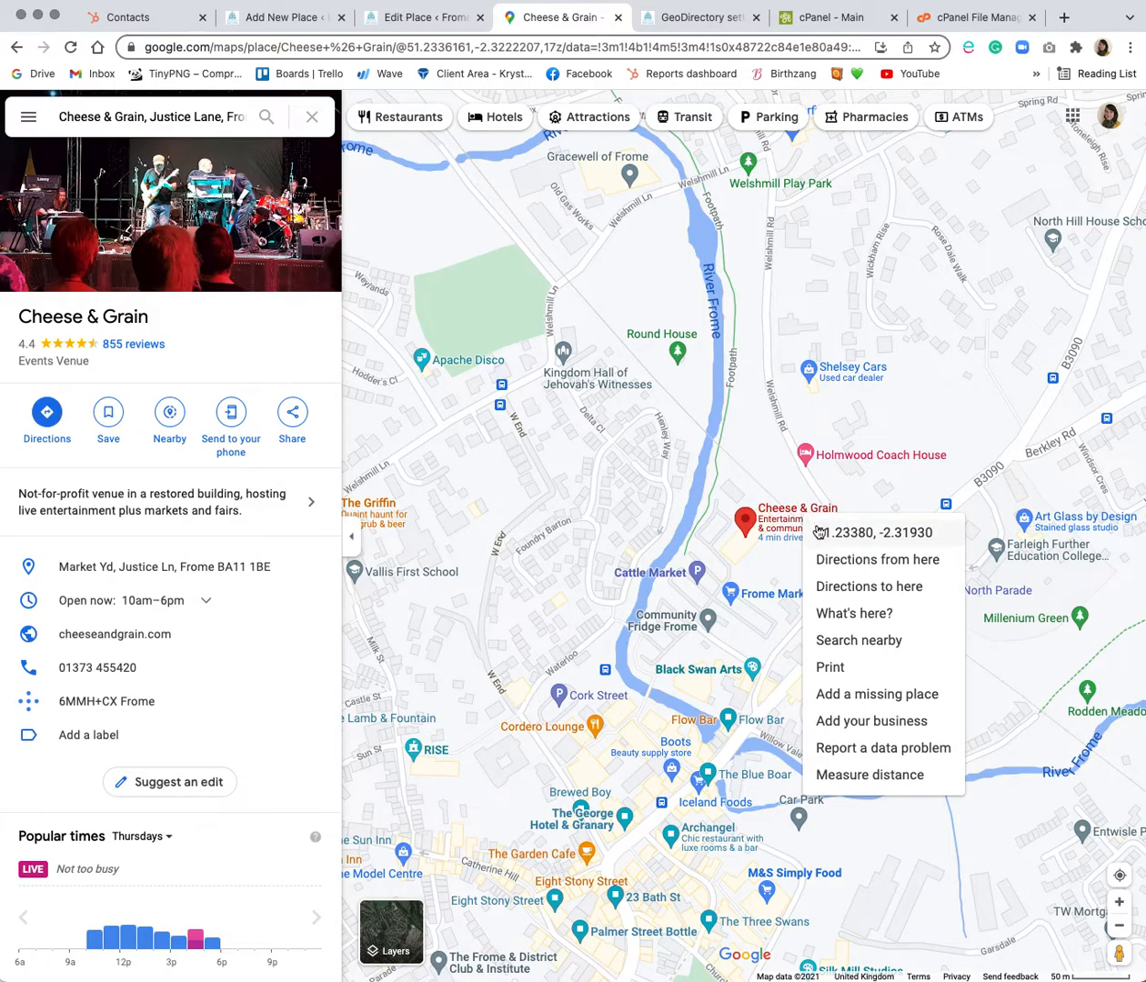
click(896, 537)
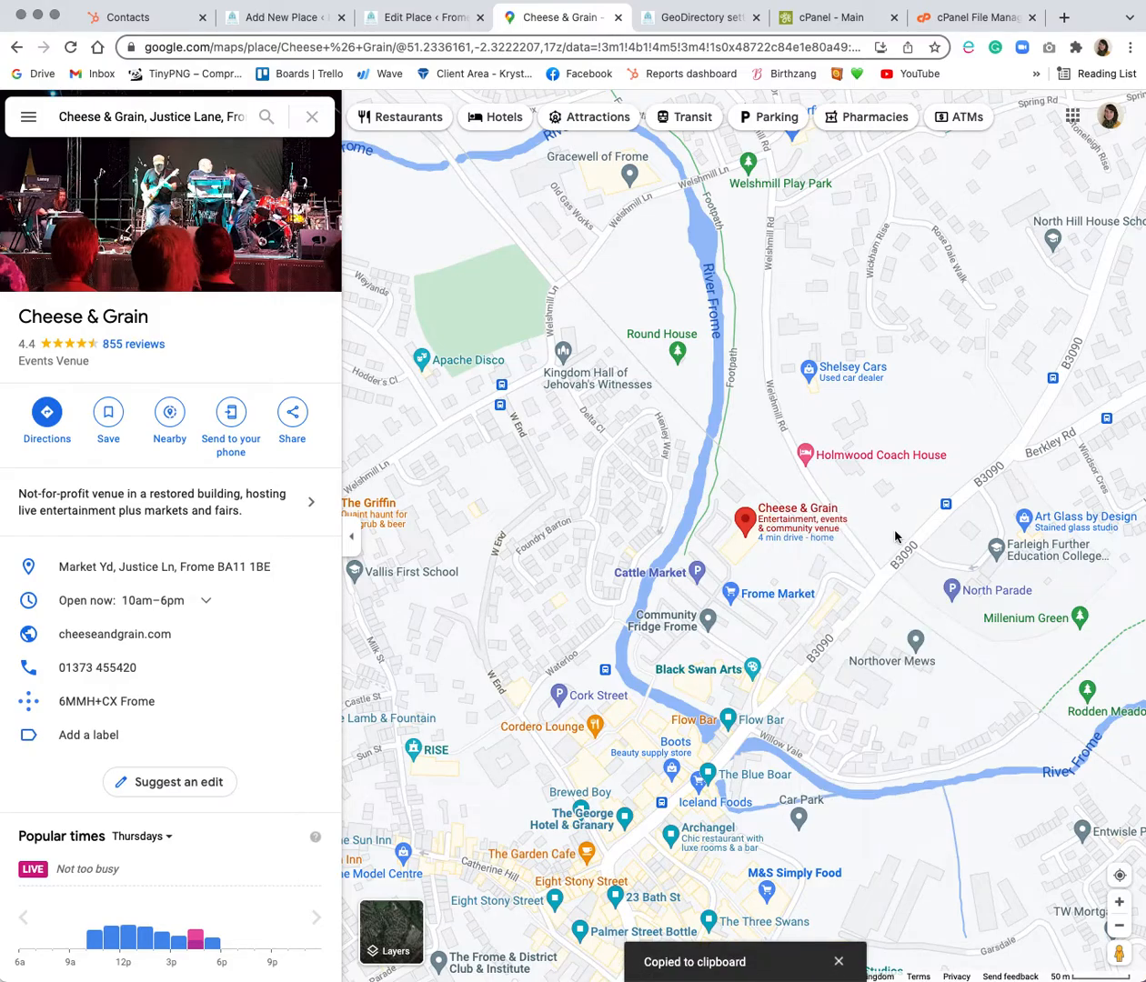
click(282, 20)
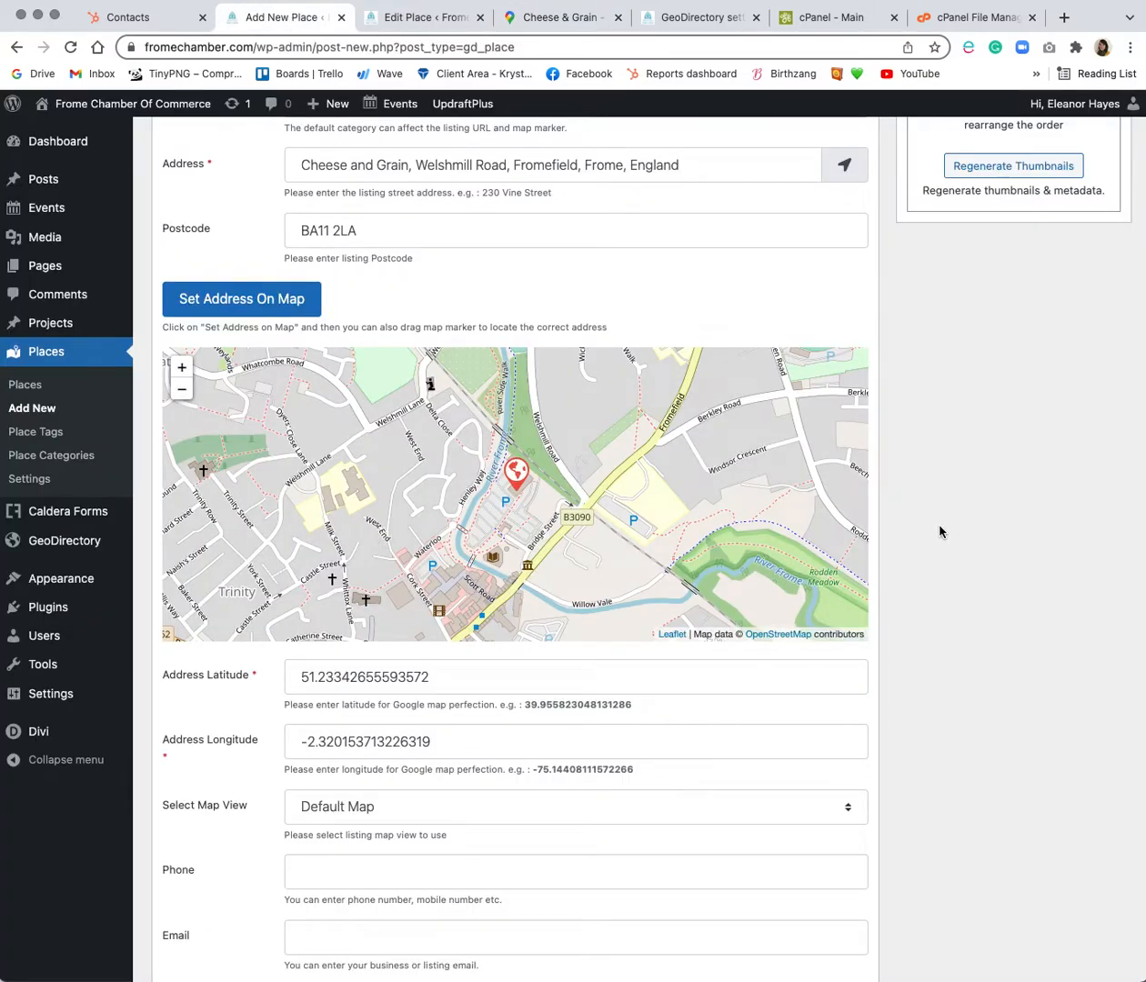
scroll(940, 532, down, 3)
drag(435, 501, 281, 503)
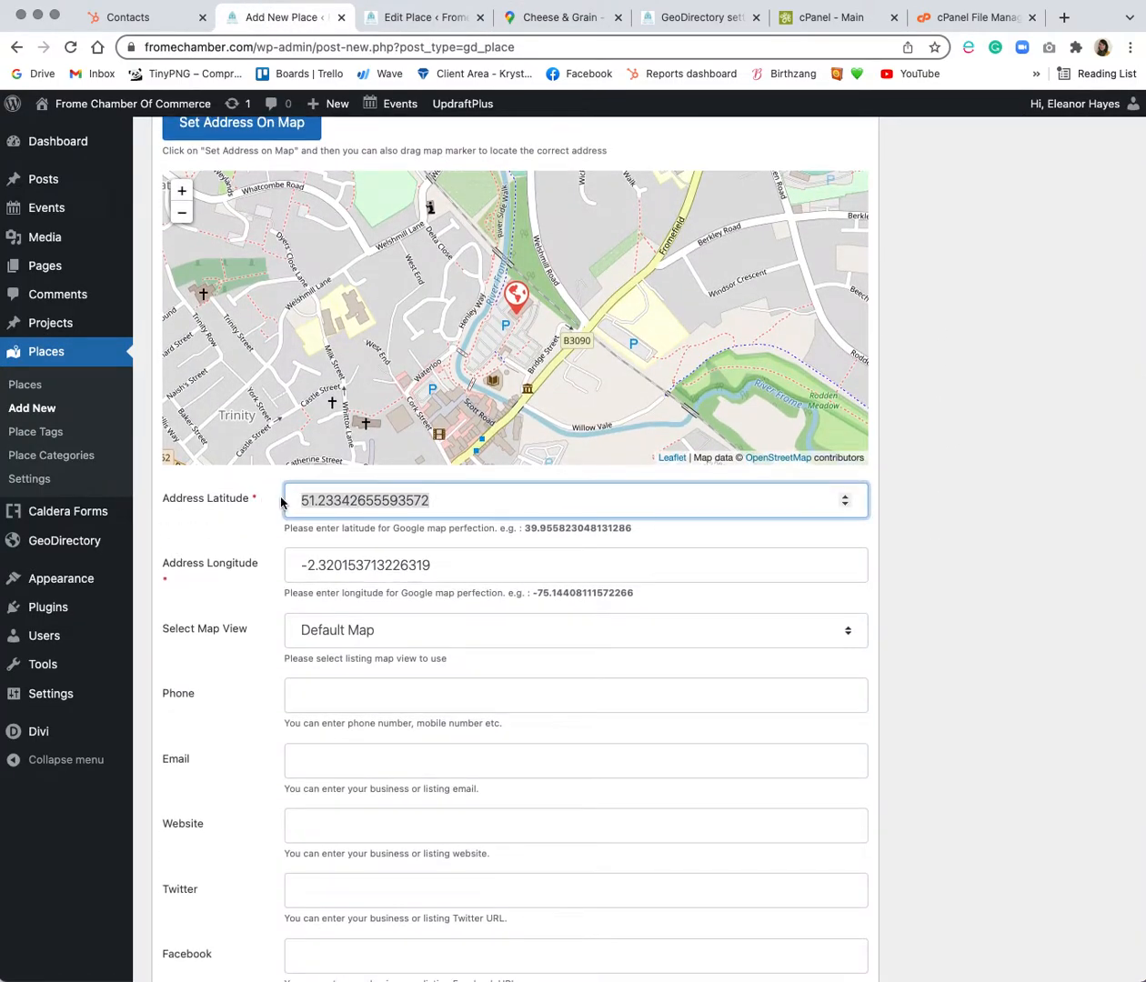
key(super+v)
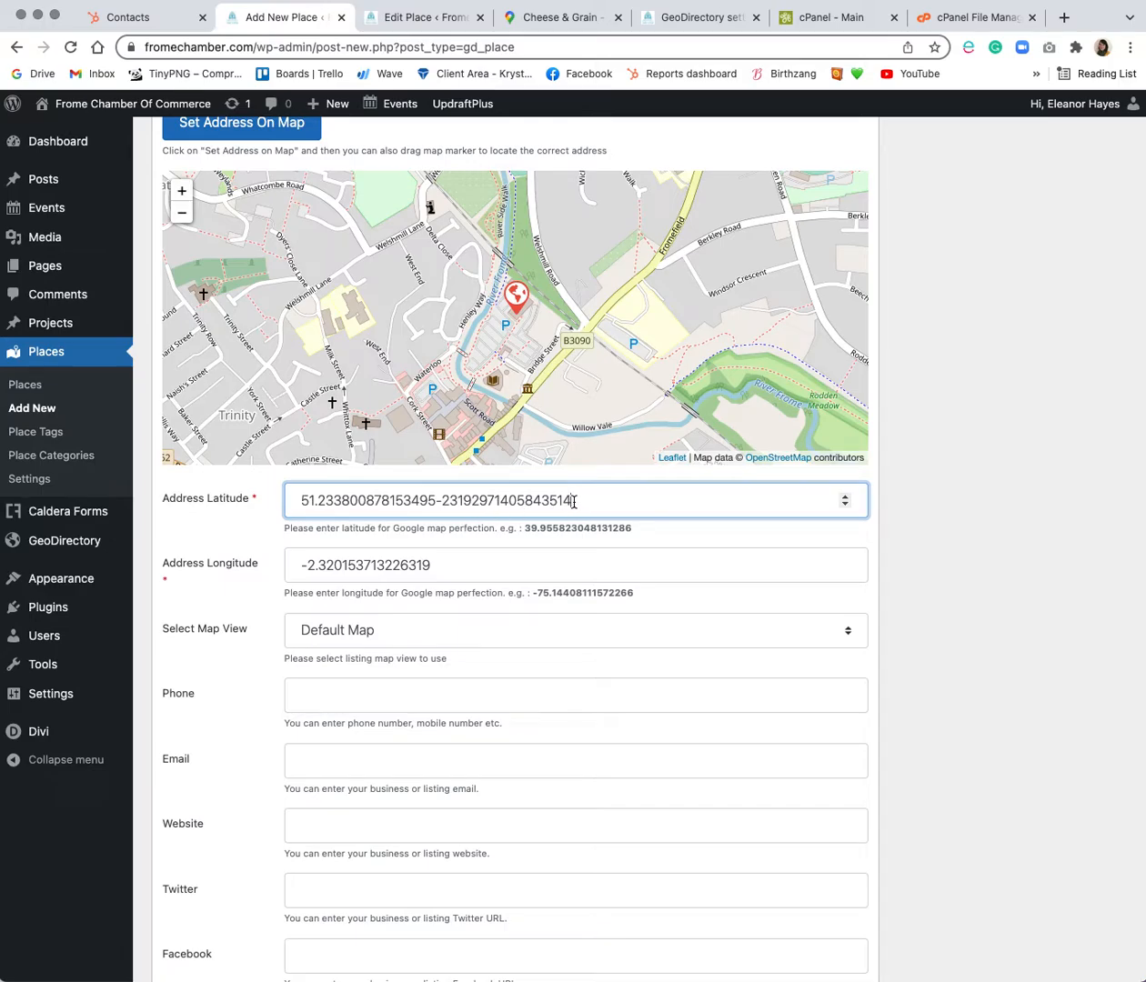
Step: Move the longitude part from Address Latitude into Address Longitude as -2.3192971405843514, leaving the latitude at 51.233800878153495
drag(607, 500, 436, 503)
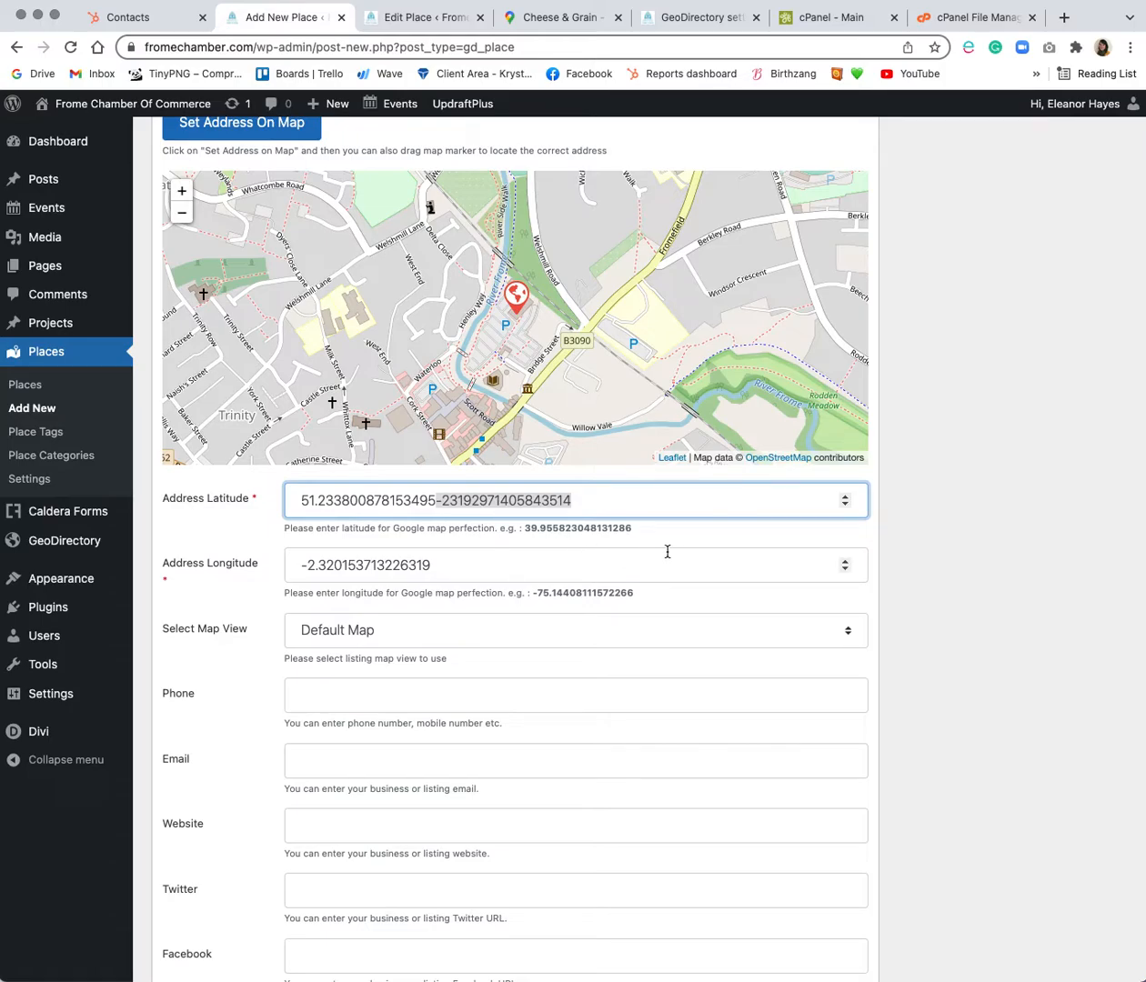
key(BackSpace)
click(486, 561)
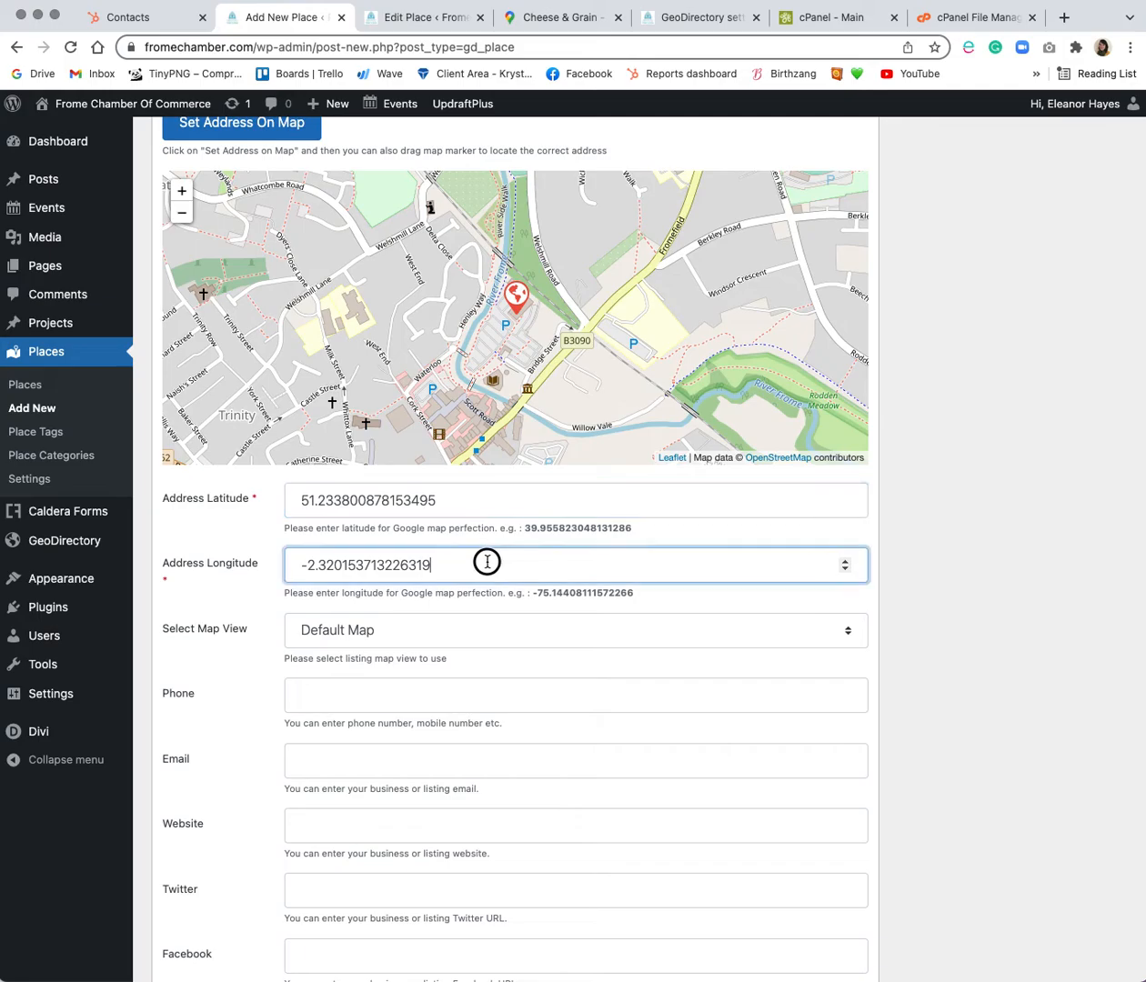
drag(482, 561, 294, 563)
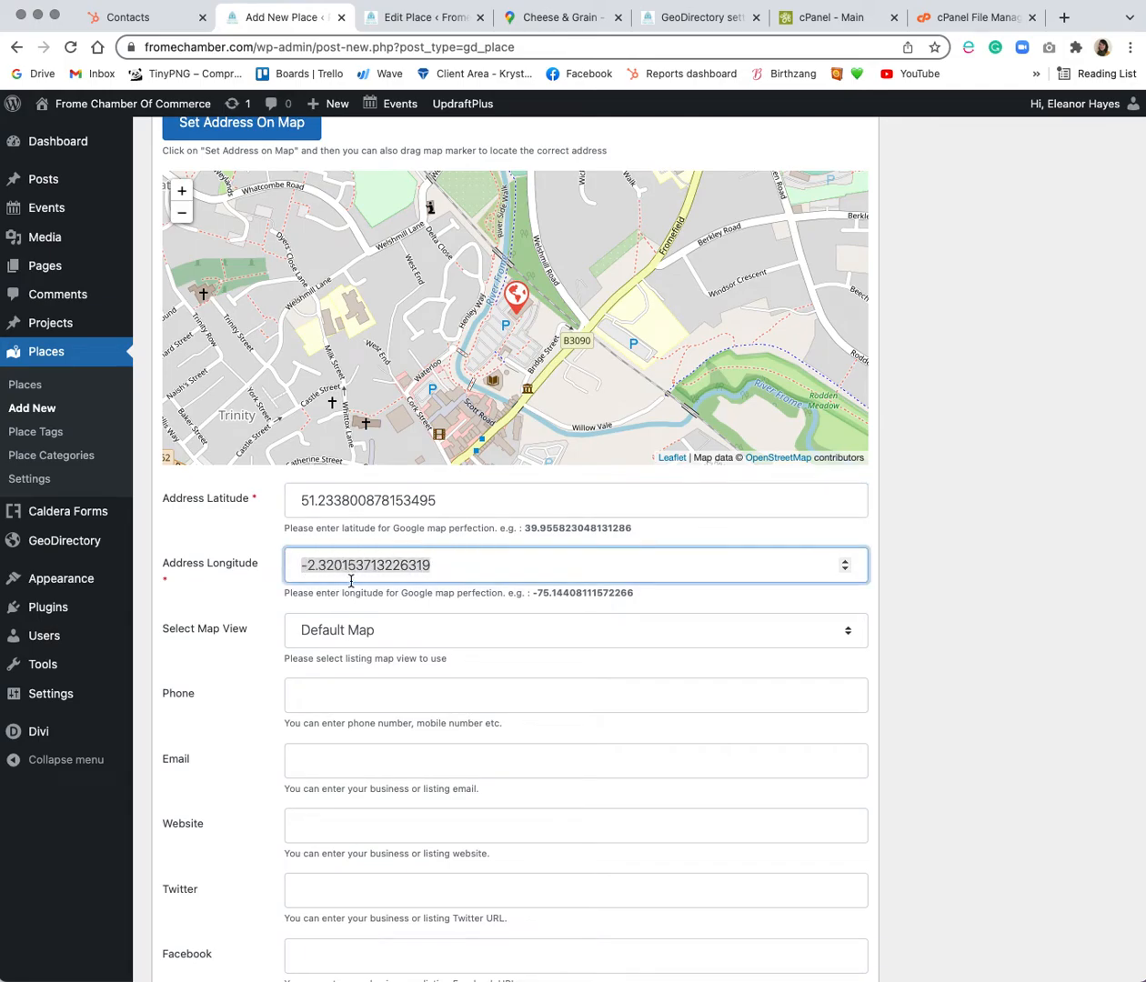
key(super+v)
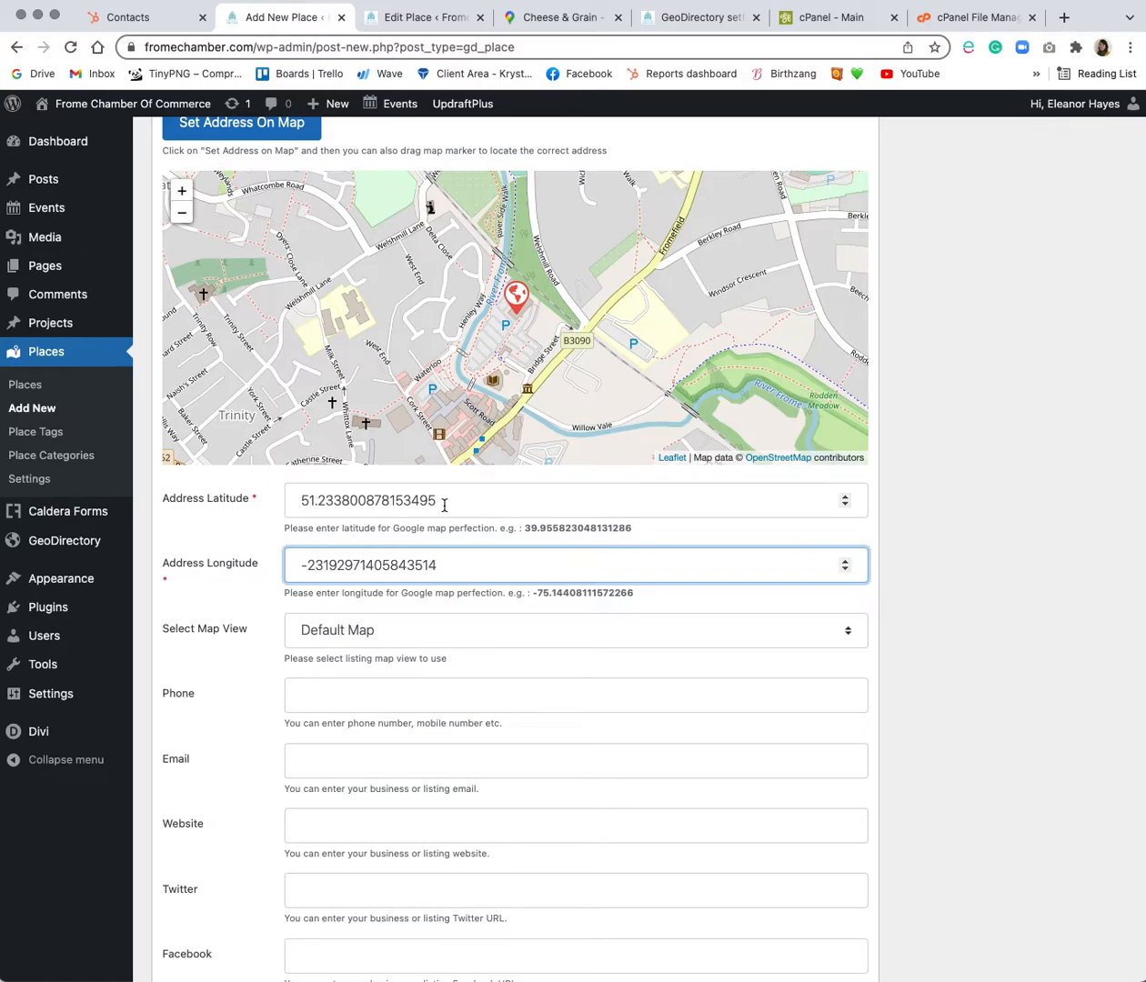
text(.)
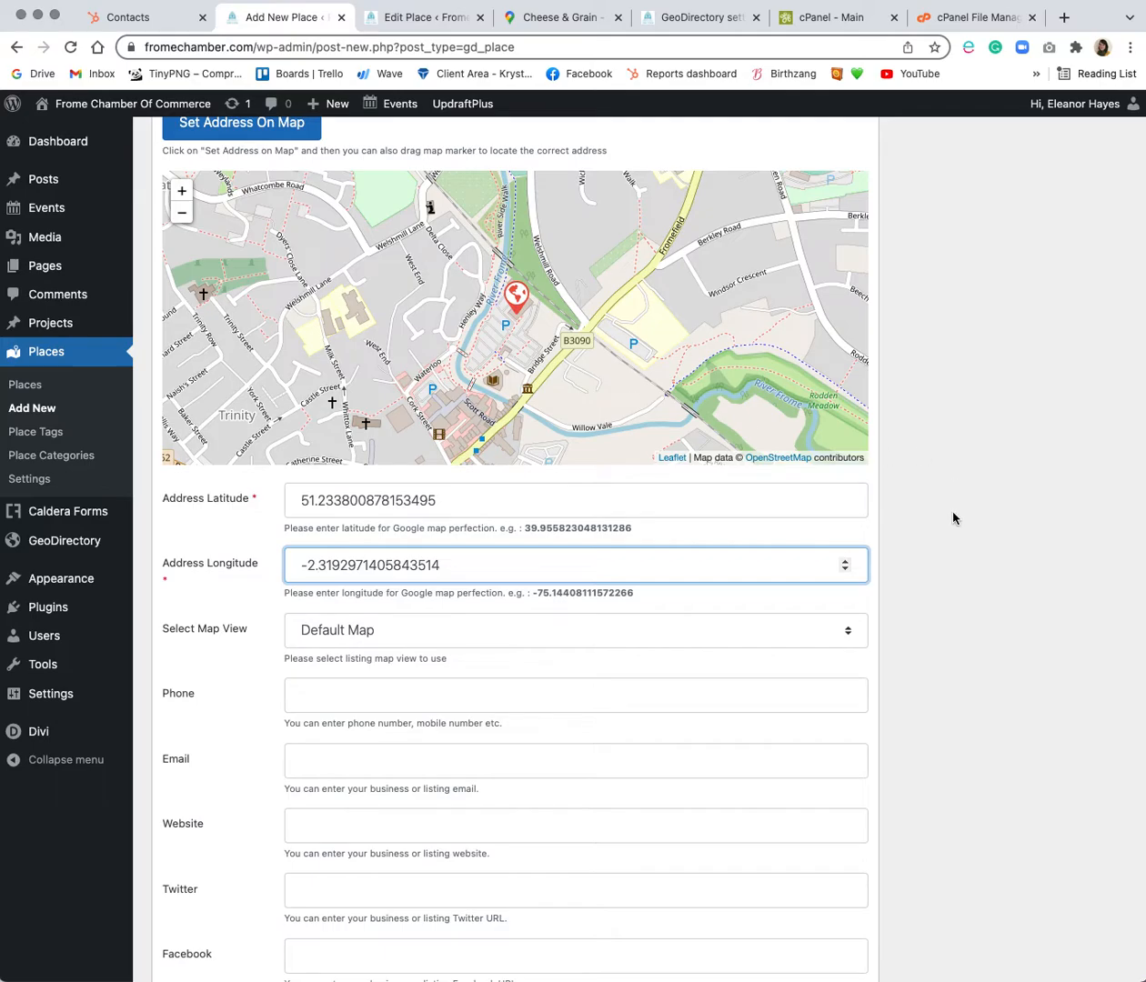
Step: Publish the Cheese and Grain place
scroll(953, 518, down, 2)
scroll(953, 519, up, 4)
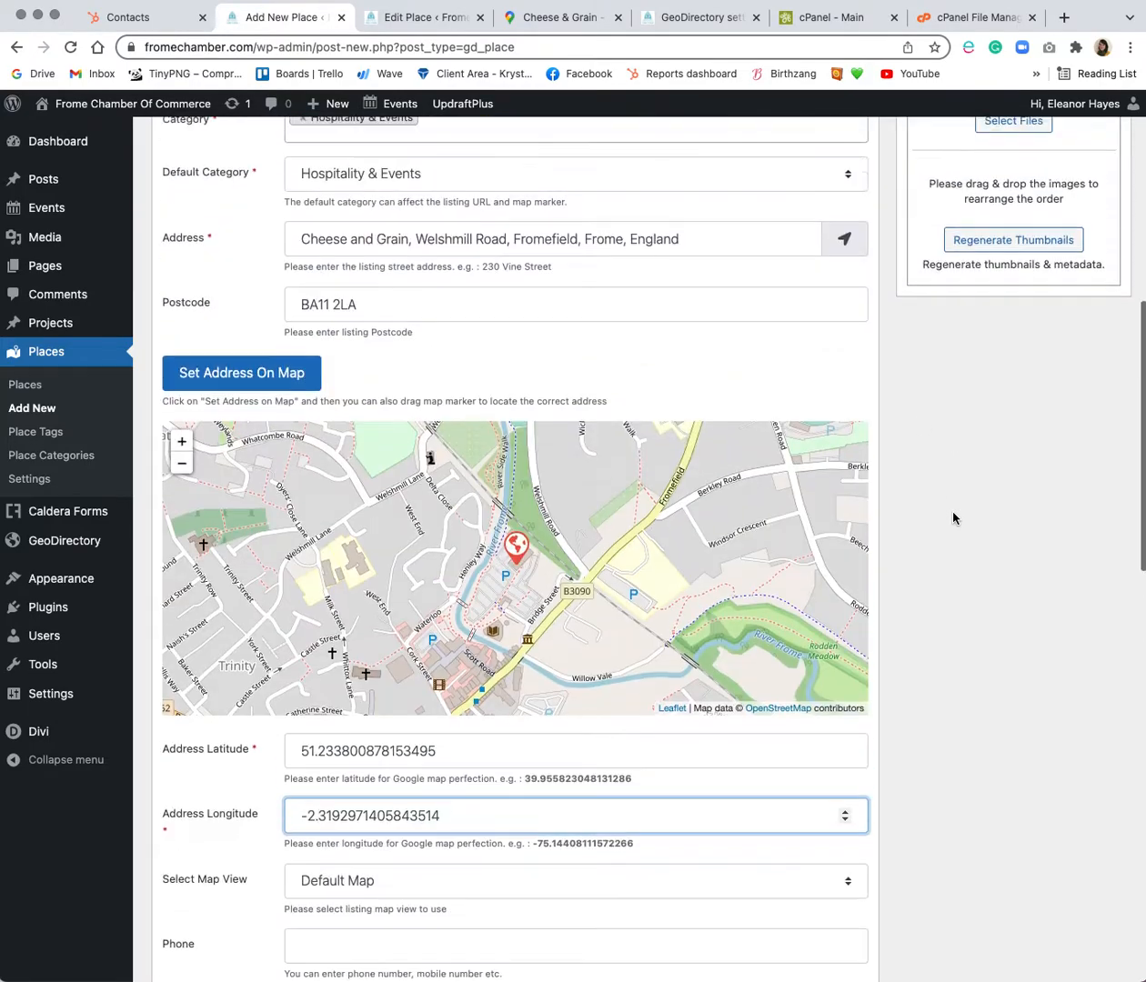
scroll(953, 518, up, 8)
click(1092, 338)
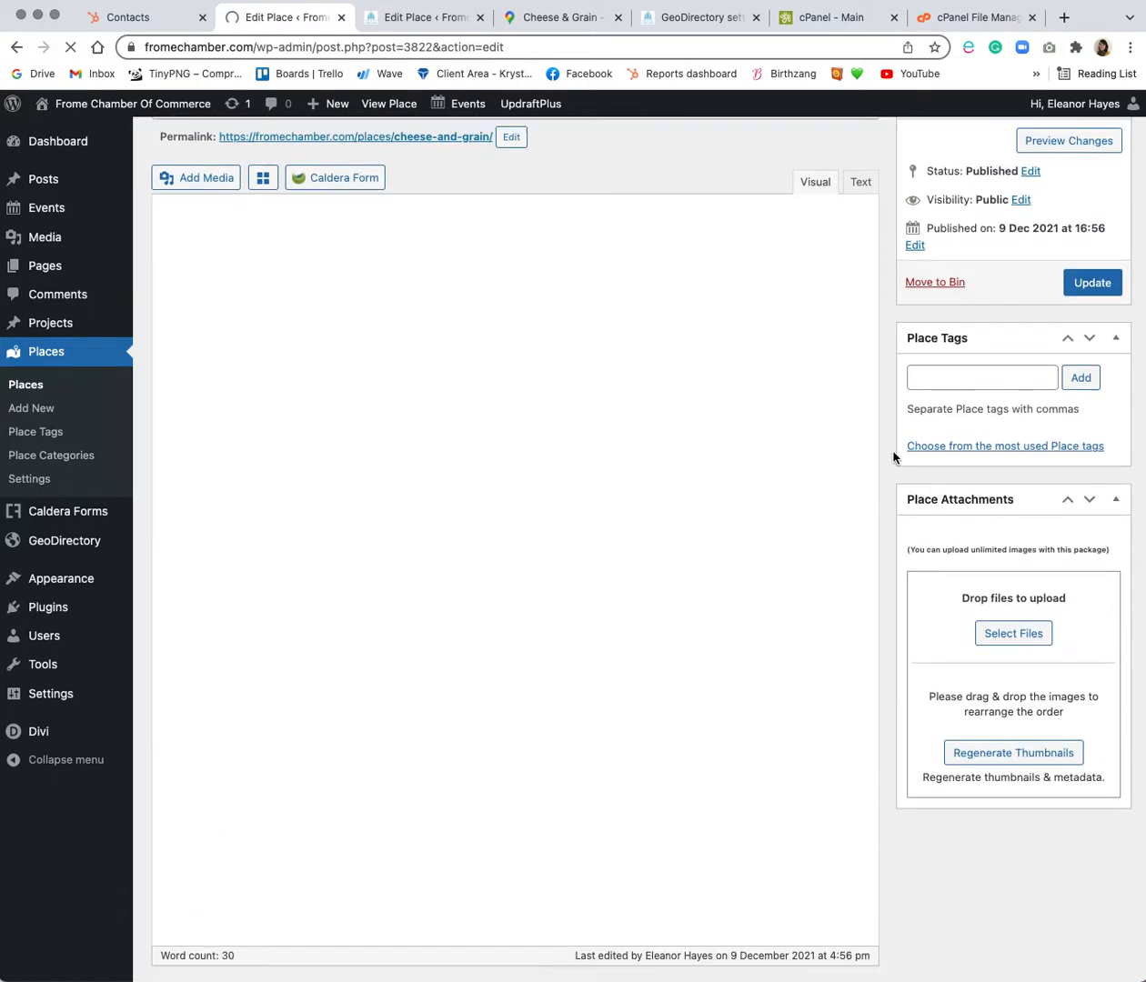
Step: Switch to Excel and copy the Cheese and Grain phone number from place_listing2 into the published place's Phone field
scroll(893, 457, down, 4)
scroll(893, 457, down, 3)
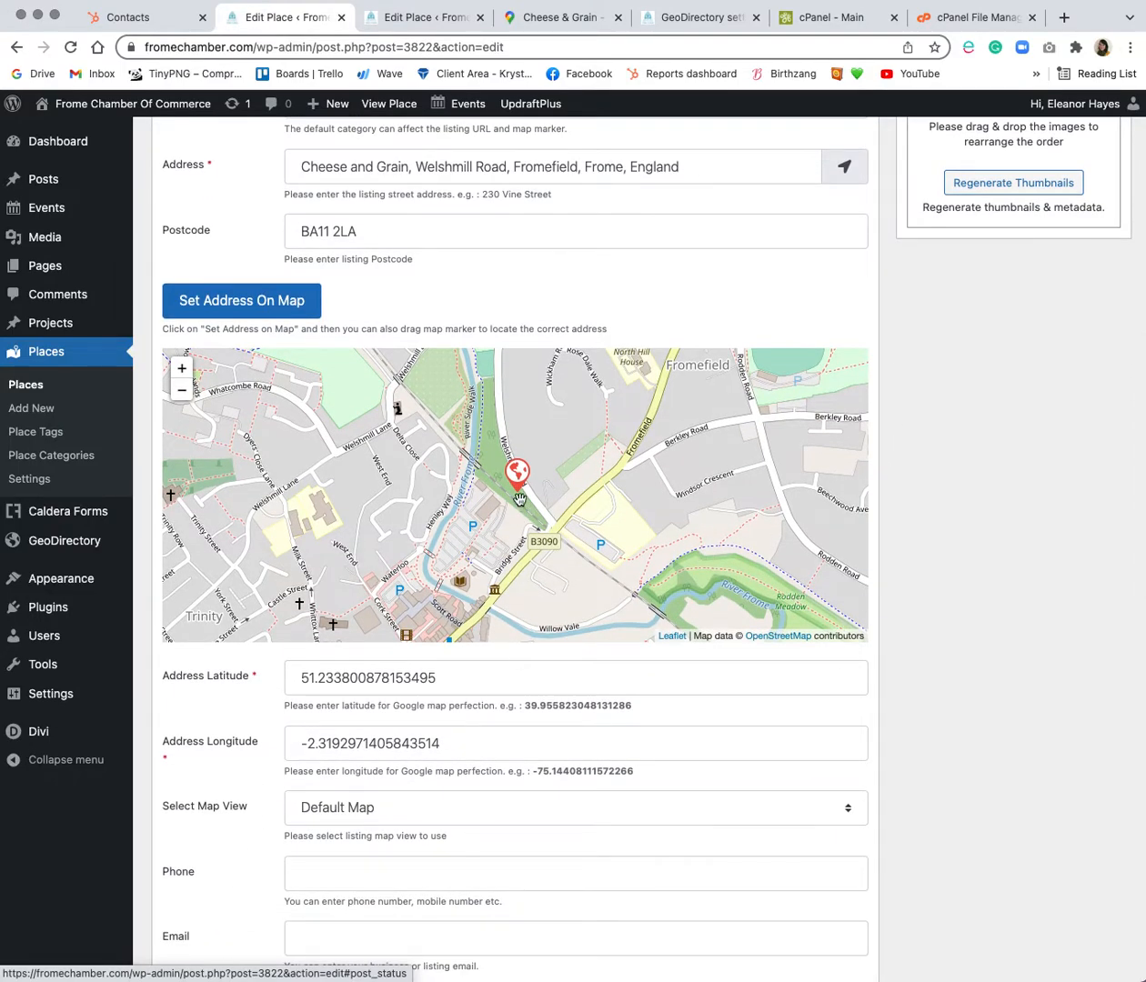
scroll(963, 590, down, 2)
scroll(963, 589, down, 2)
scroll(928, 586, down, 2)
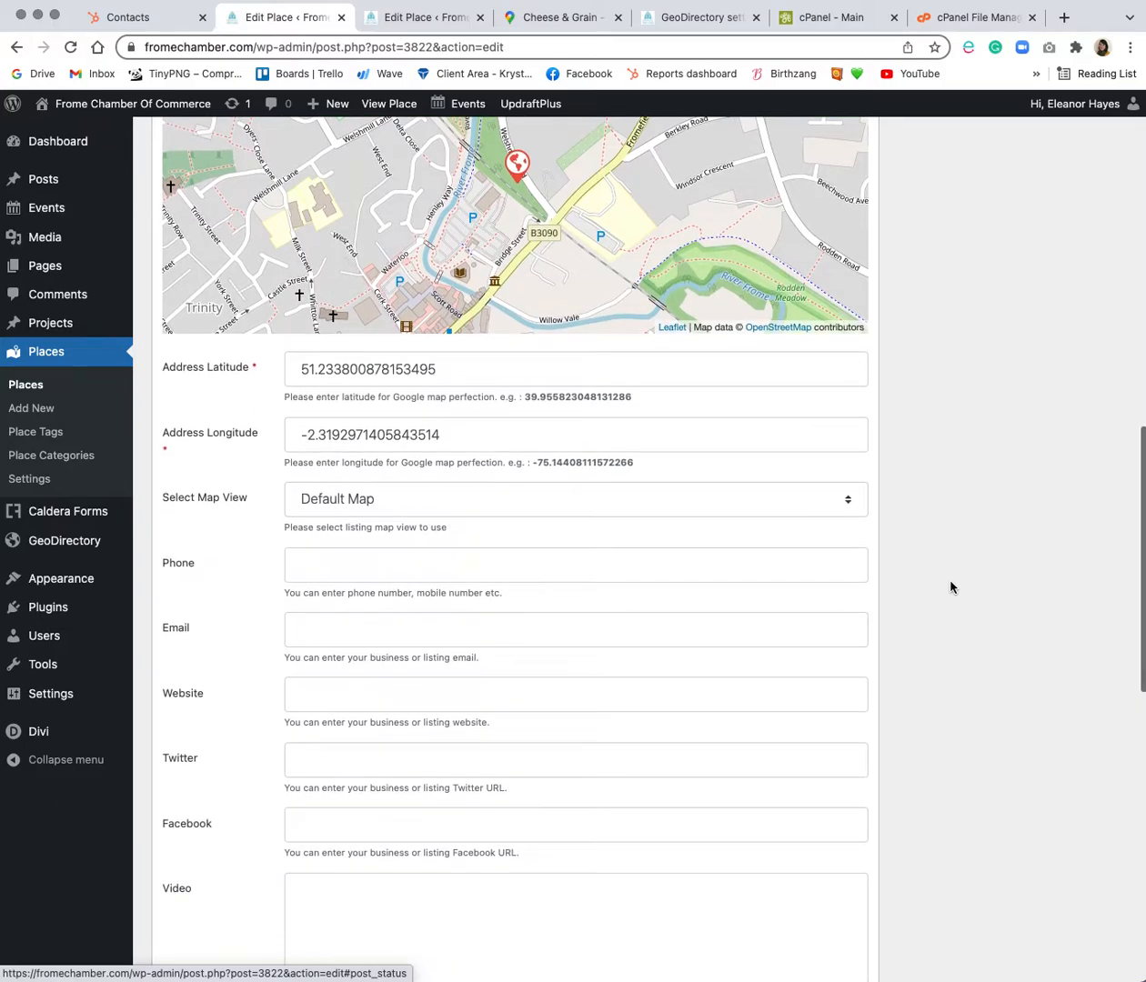
key(super+Tab)
scroll(1044, 382, right, 5)
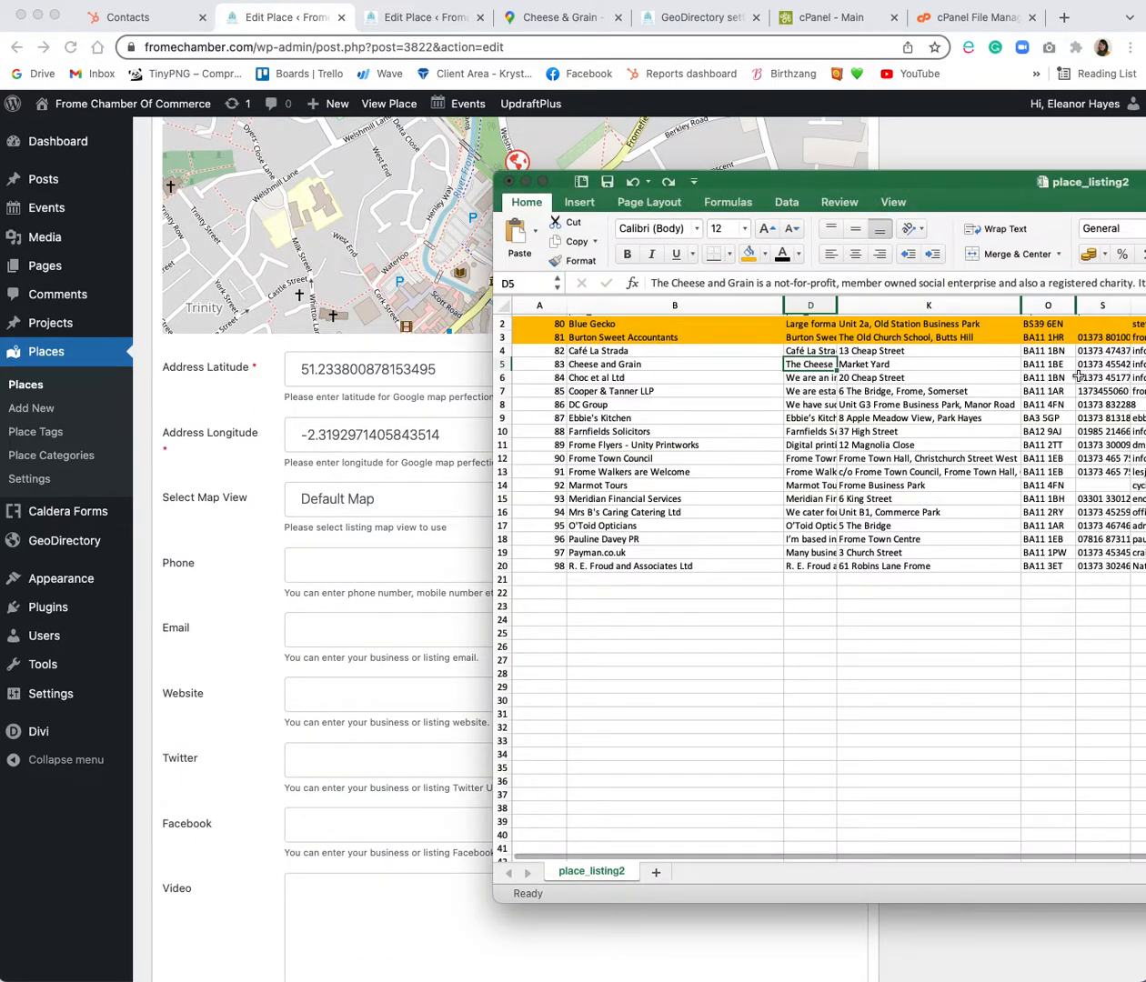
click(961, 363)
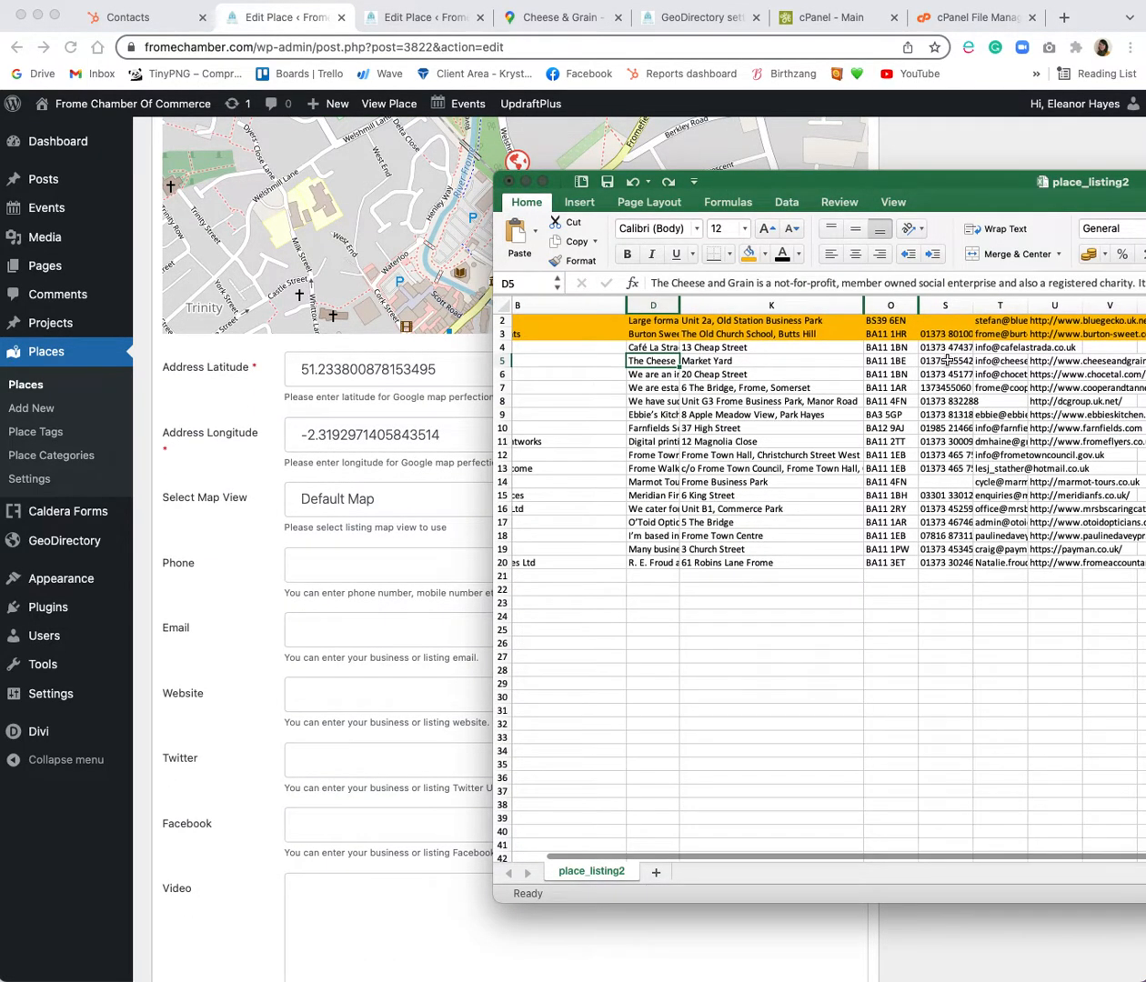
scroll(951, 361, right, 1)
key(super+c)
click(336, 566)
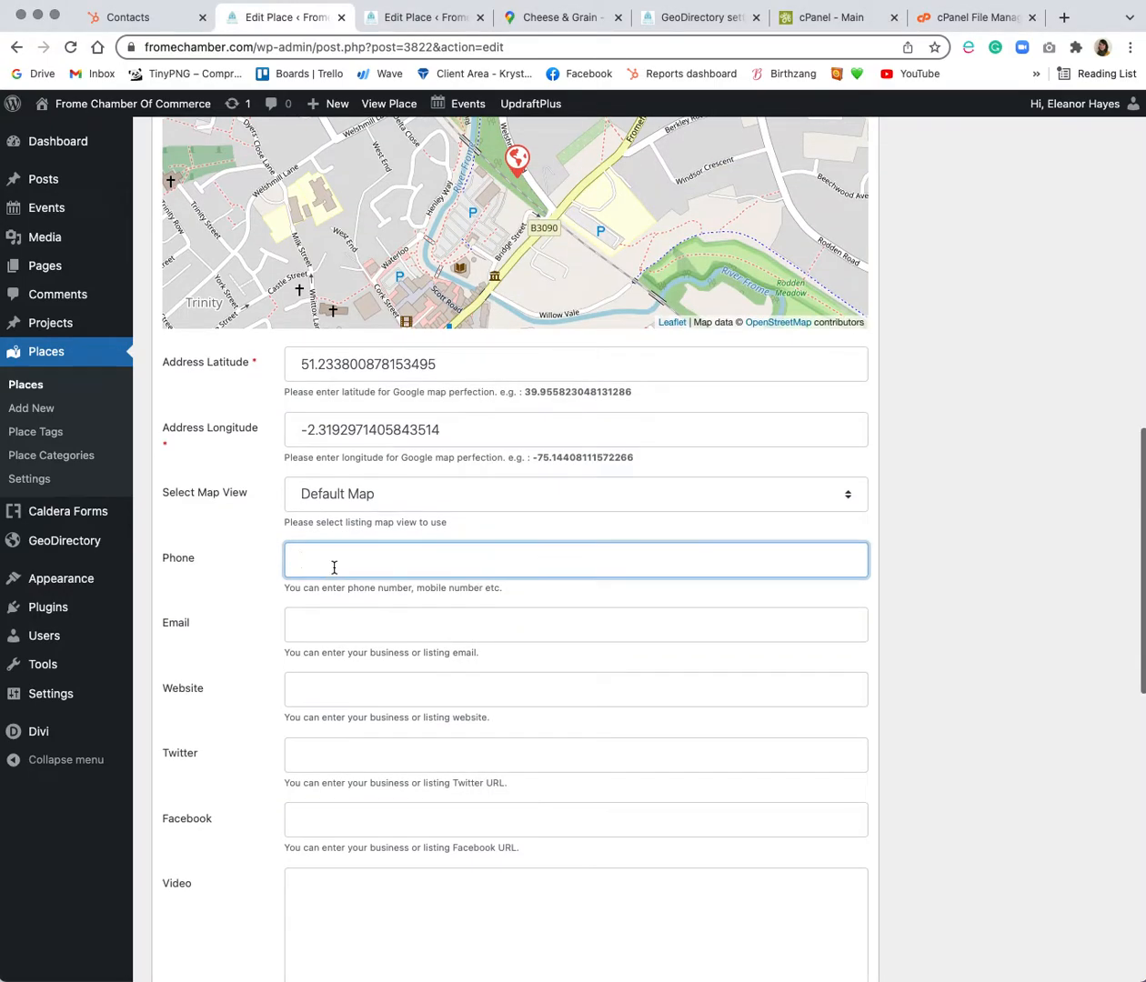
key(super+v)
Step: Copy the Cheese and Grain email address from the place_listing2 spreadsheet in Excel into the Email field
key(super+Tab)
key(Right)
key(super+c)
click(326, 622)
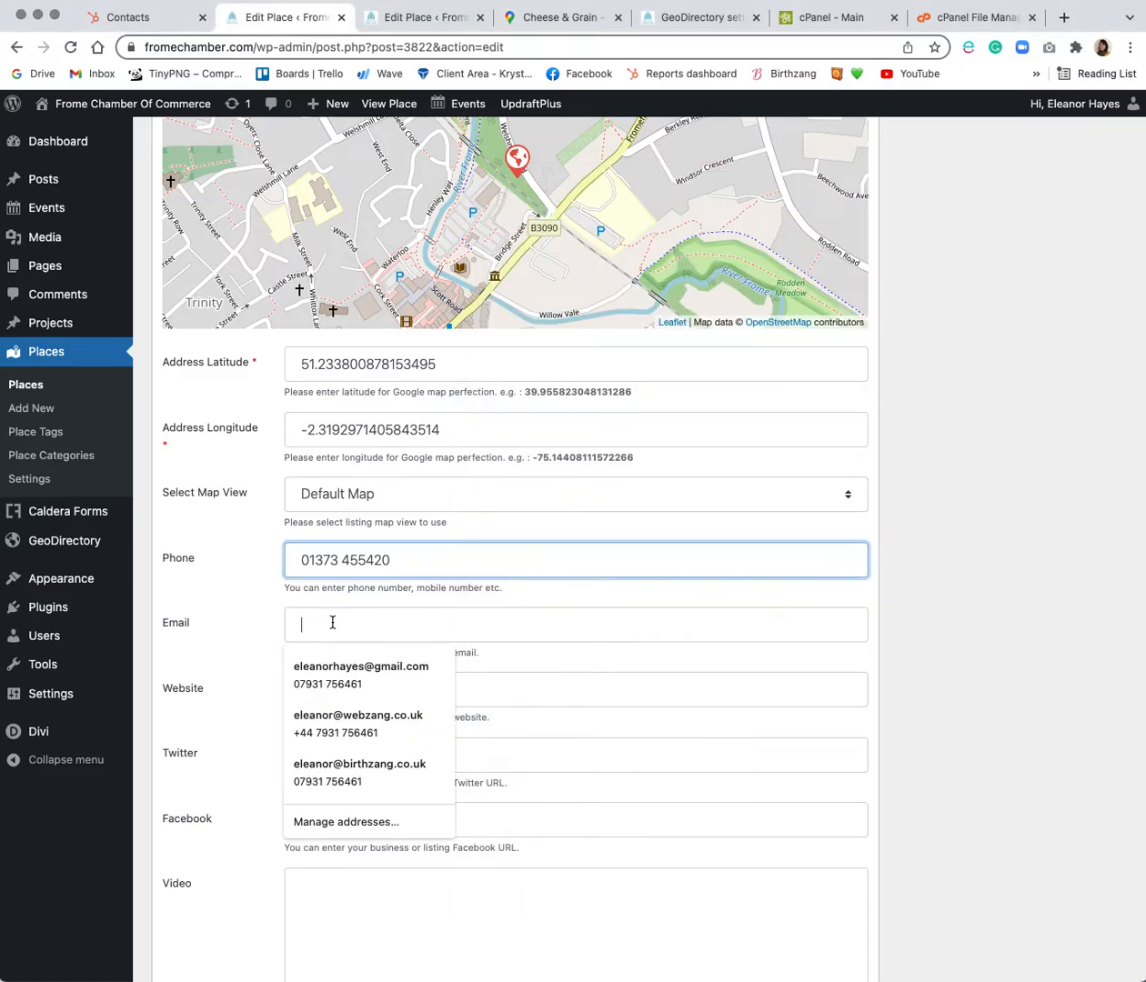
key(super+v)
key(super+Tab)
key(Right)
key(super+c)
key(super+Tab)
click(353, 689)
key(super+v)
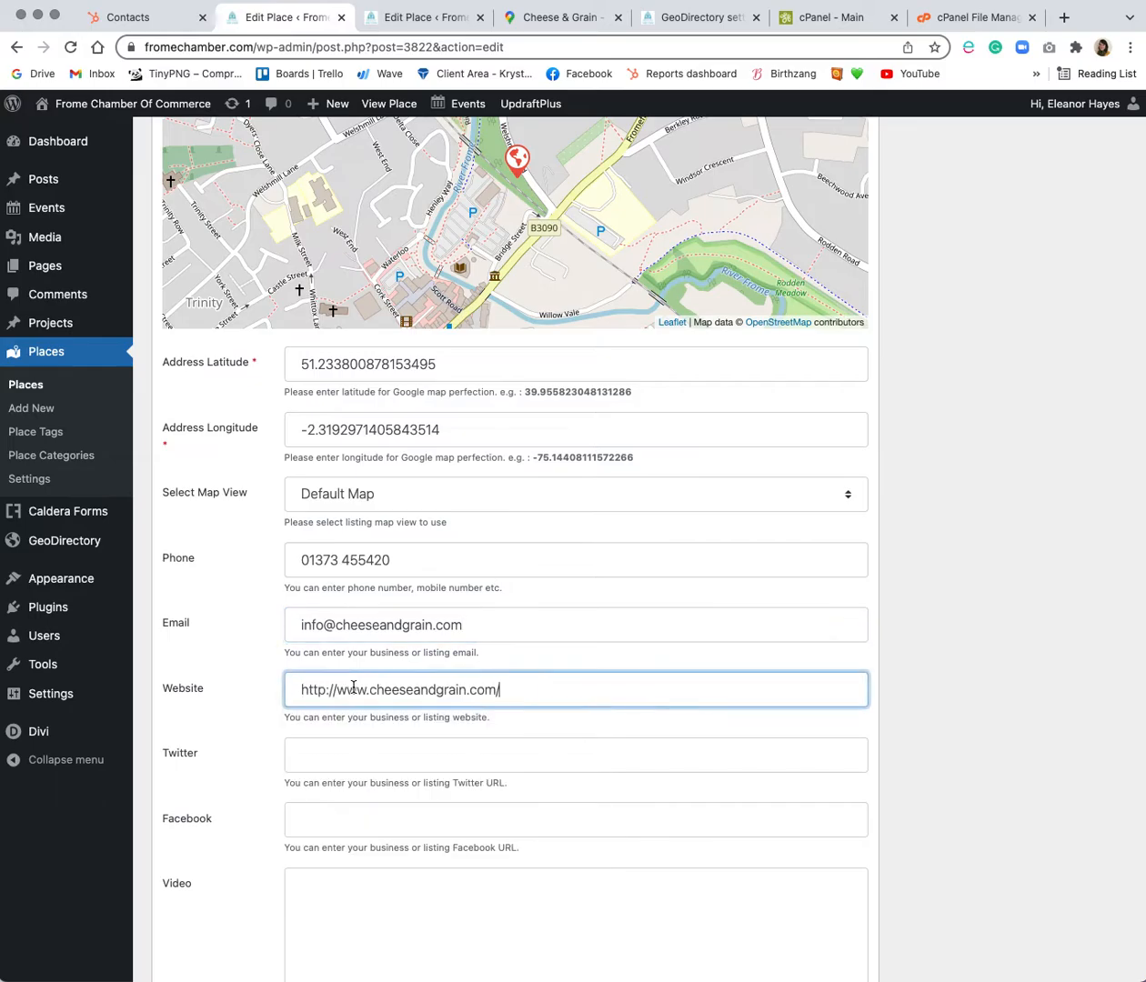
Step: Upload cheese-and-grain-logo.png from the listing images folder as a place attachment and update the listing
scroll(760, 698, down, 8)
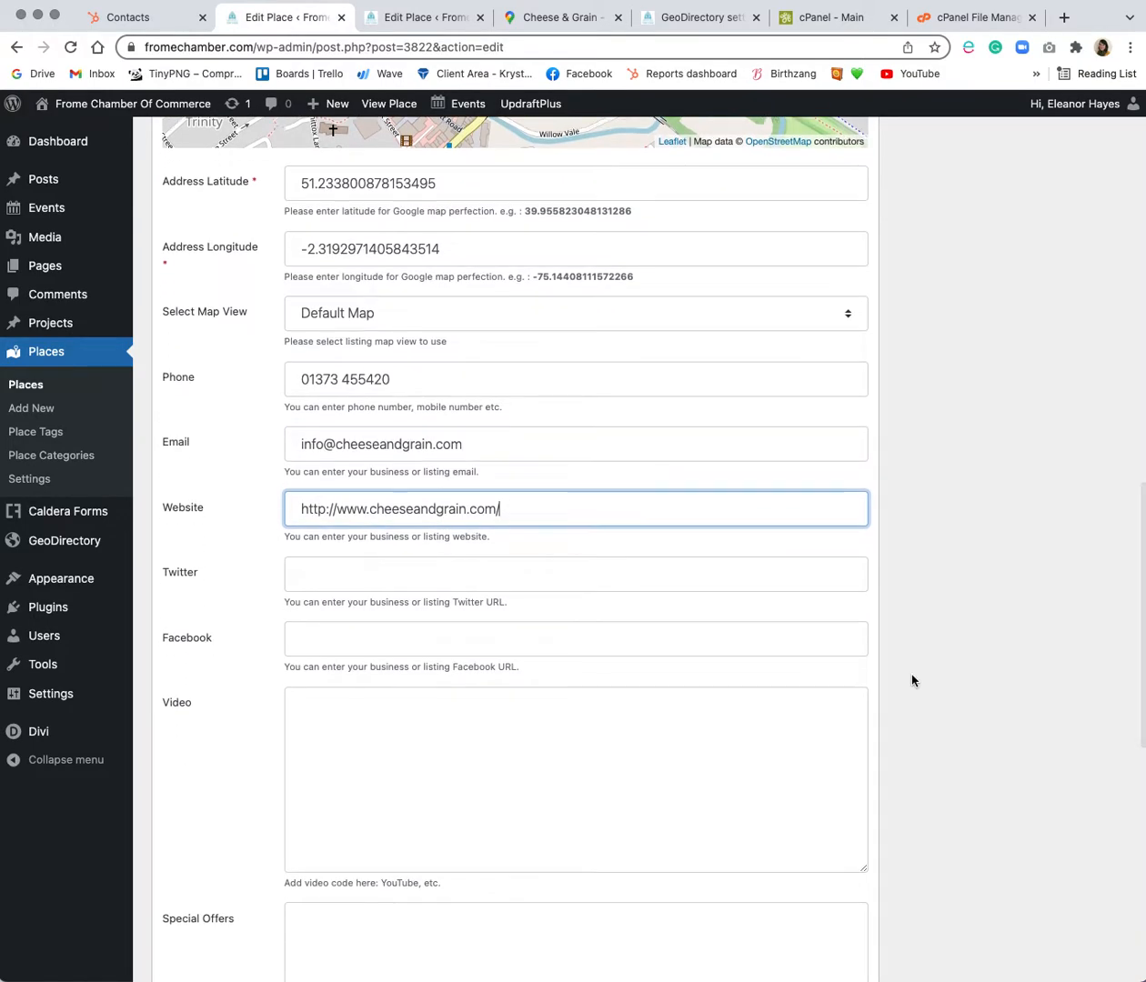
scroll(913, 679, down, 3)
scroll(913, 680, up, 10)
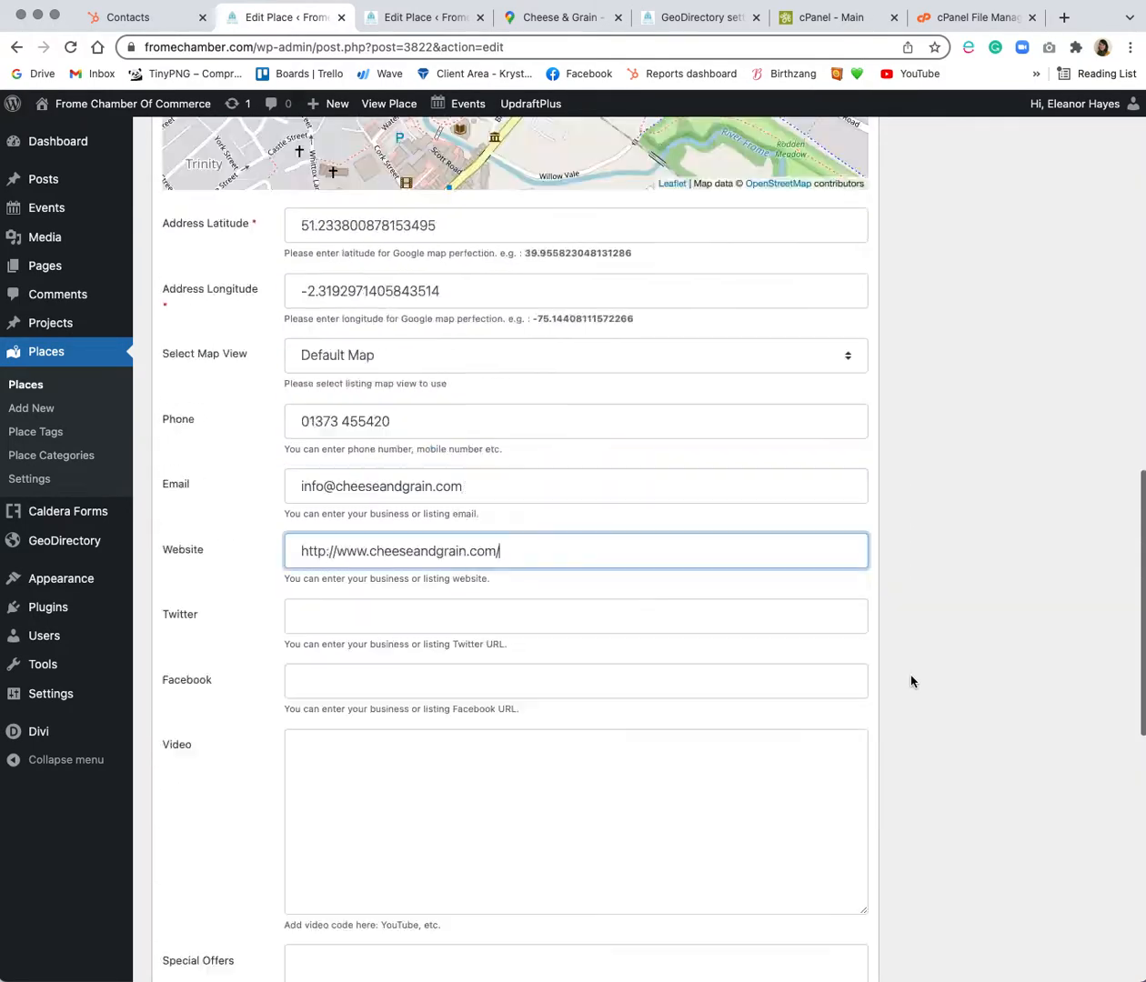
scroll(911, 681, up, 10)
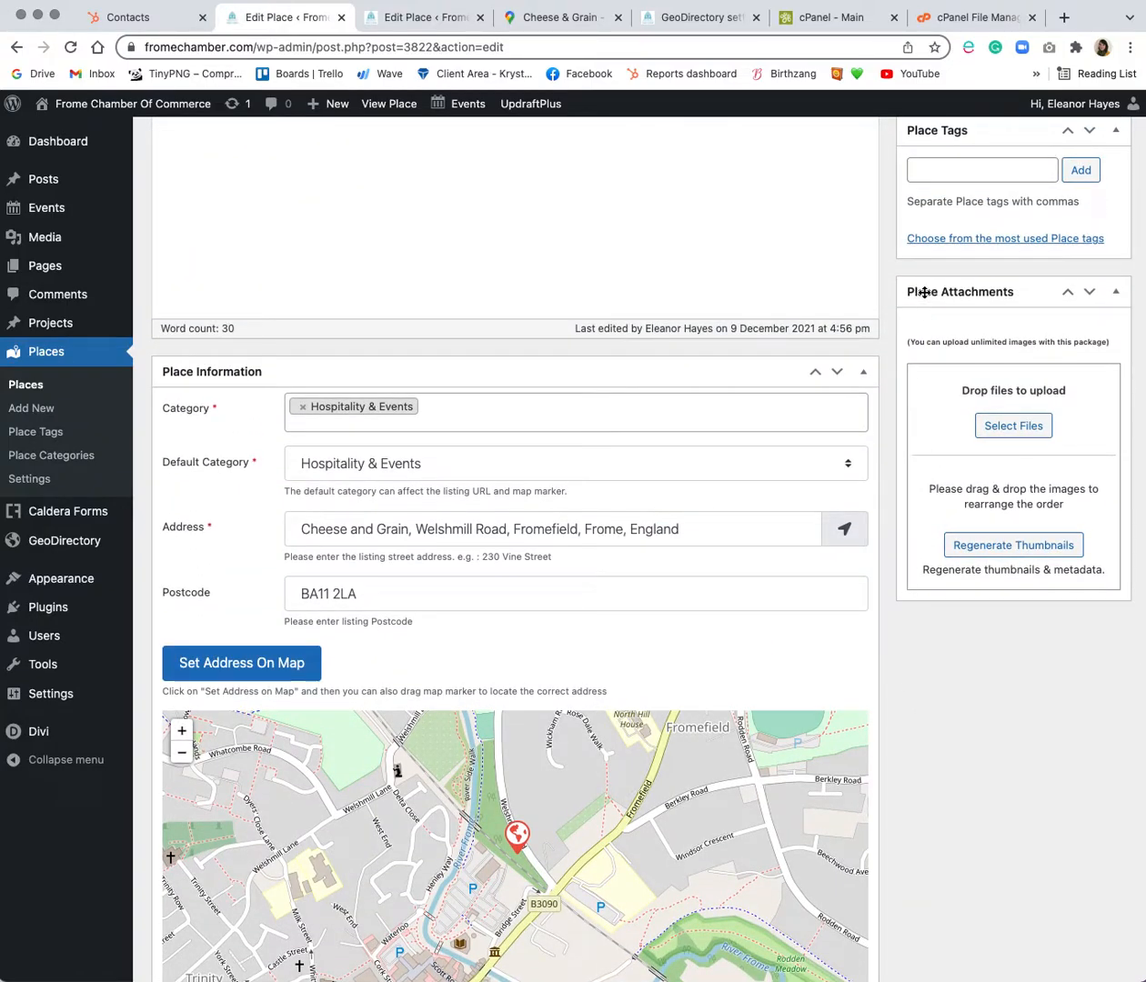
click(1021, 433)
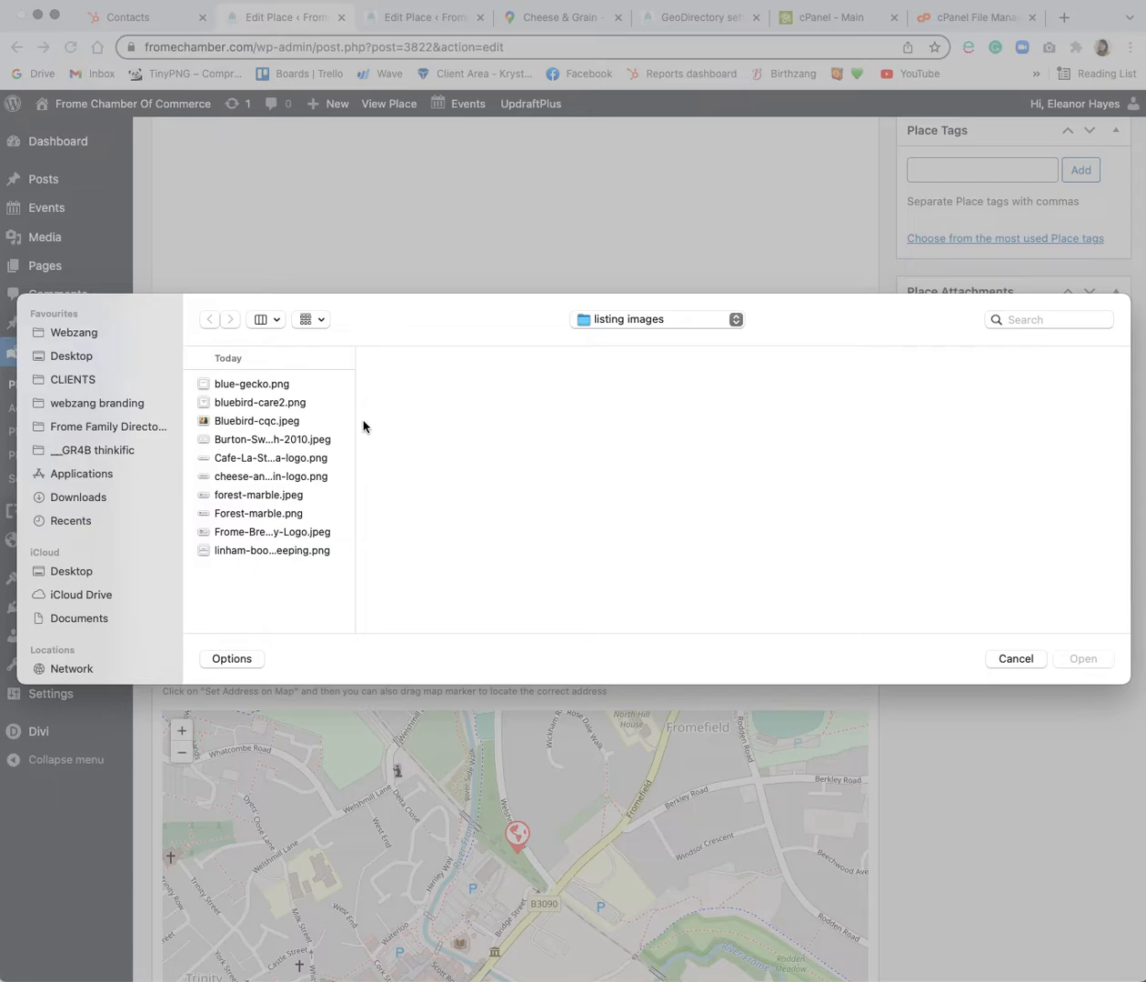
click(262, 476)
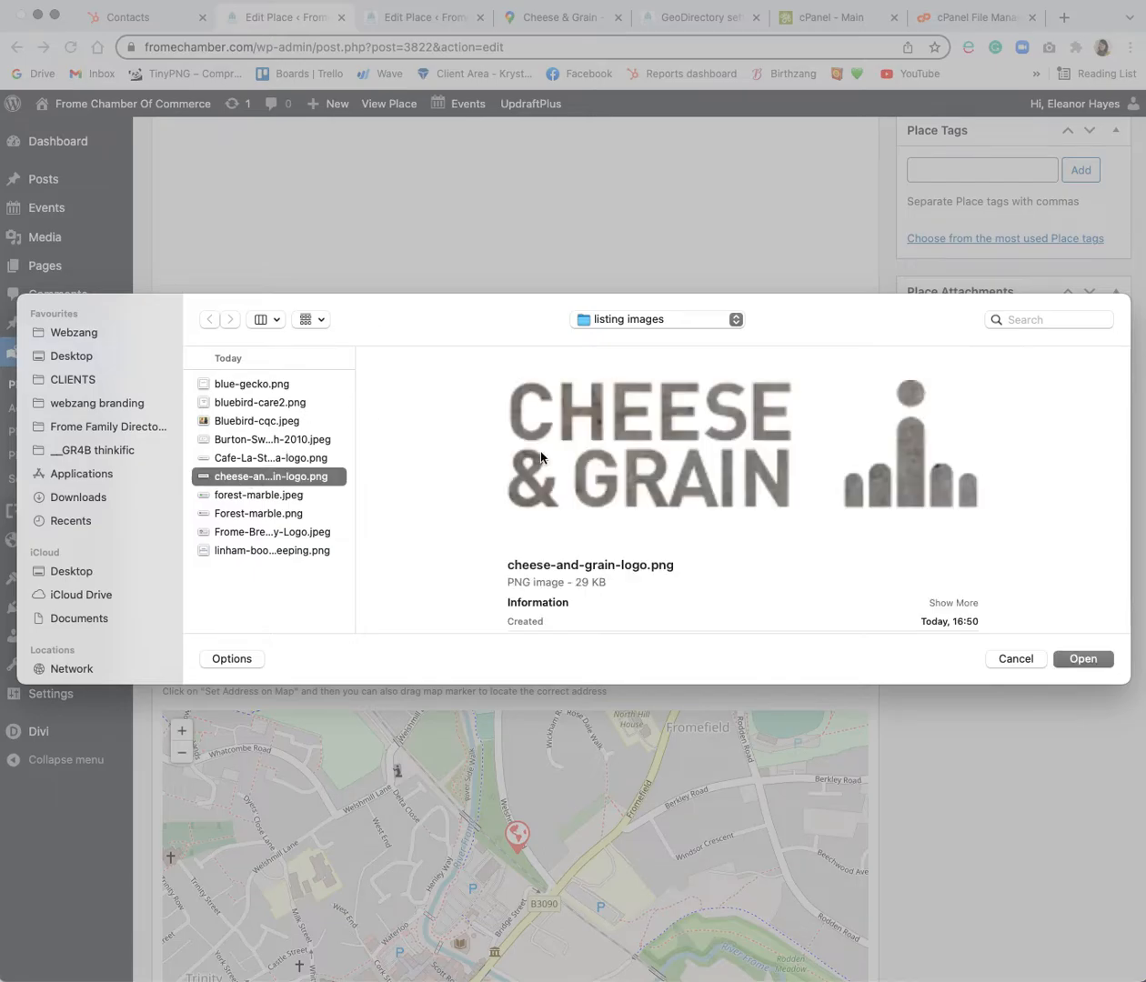
click(1092, 662)
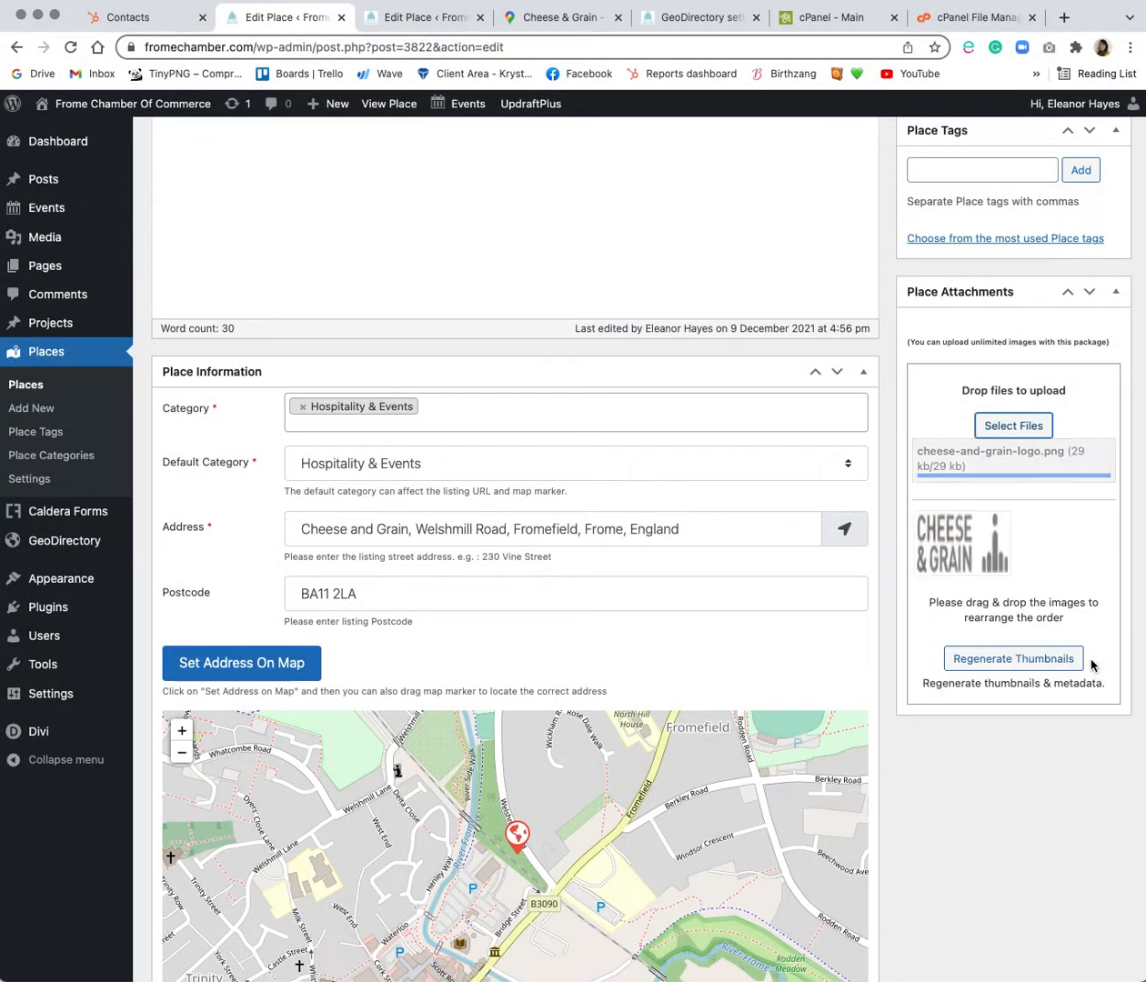
scroll(1084, 501, up, 5)
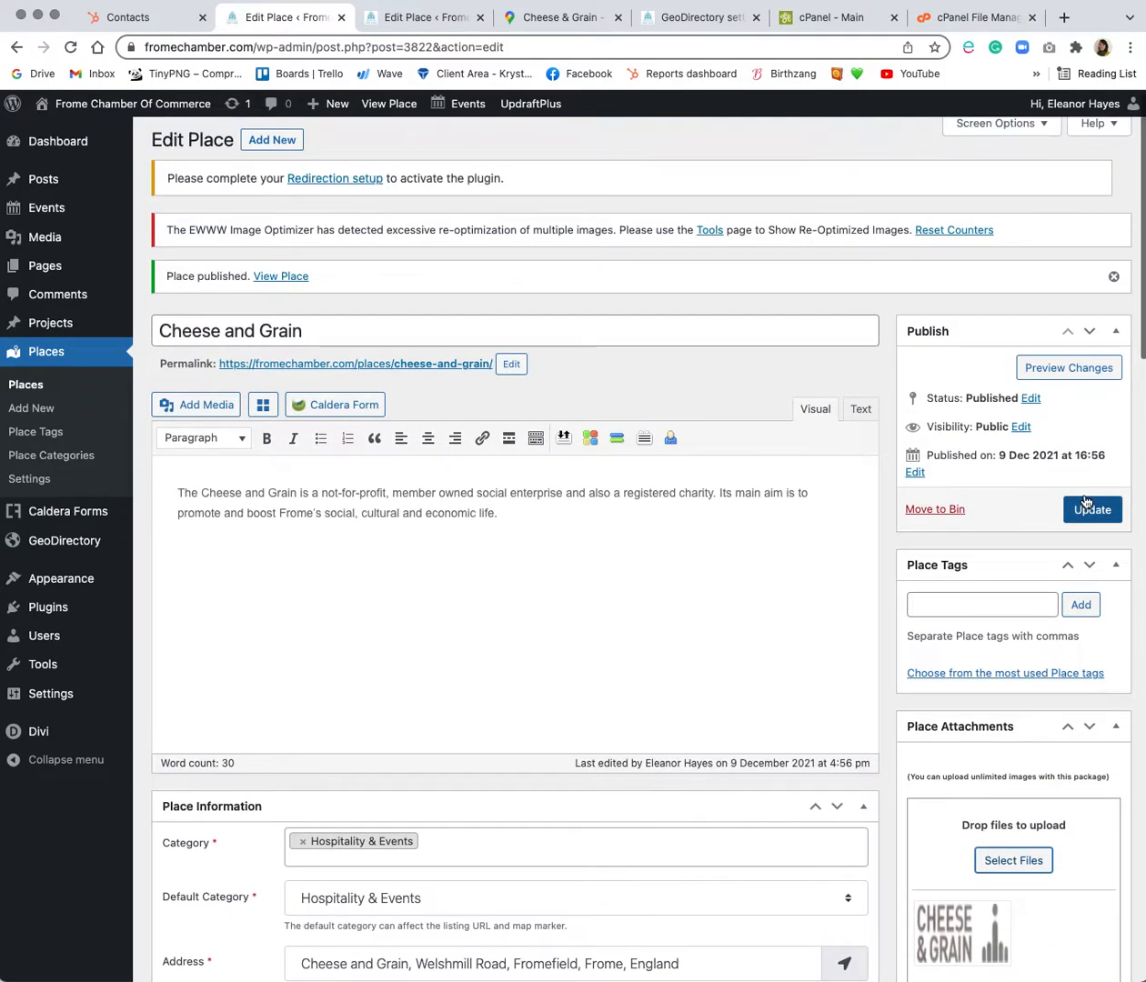
click(1092, 510)
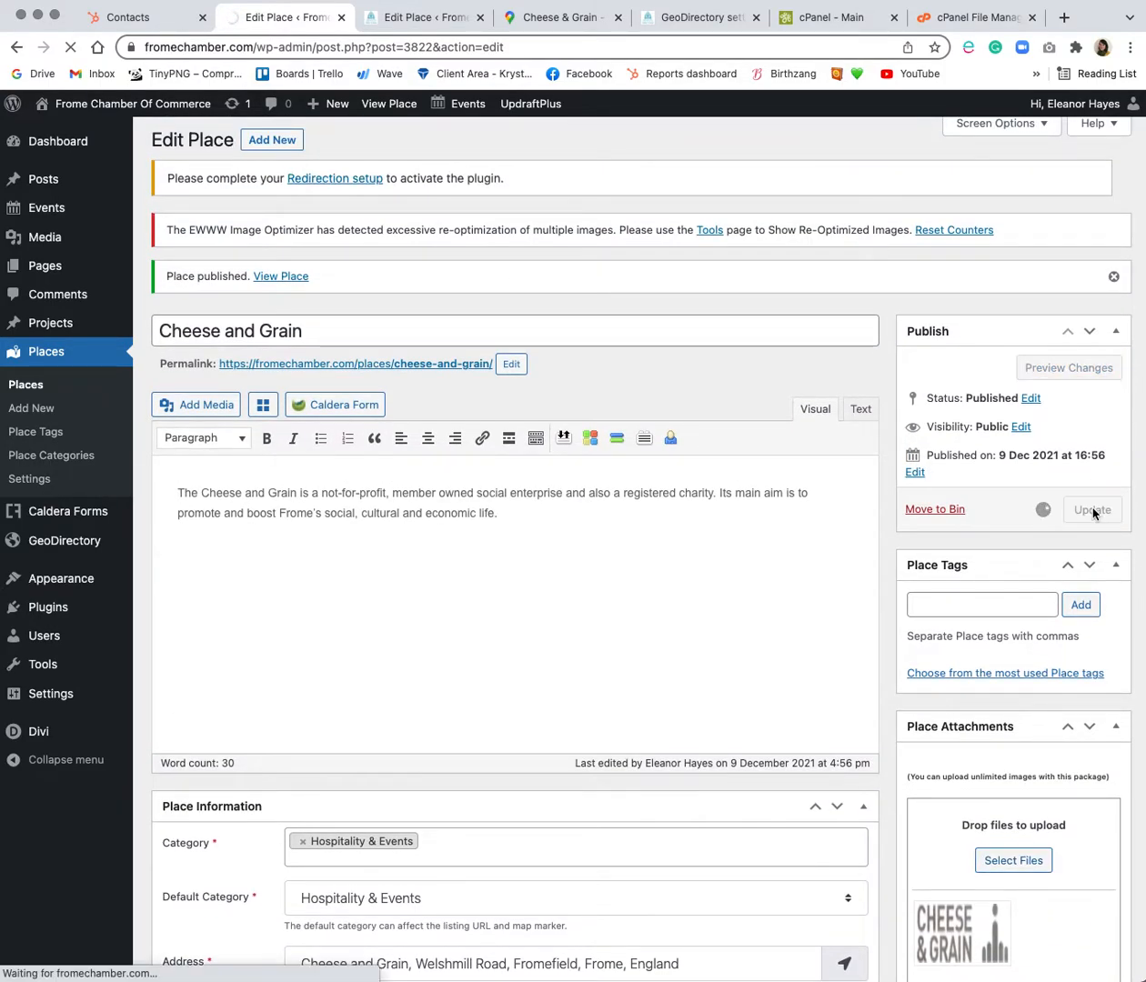